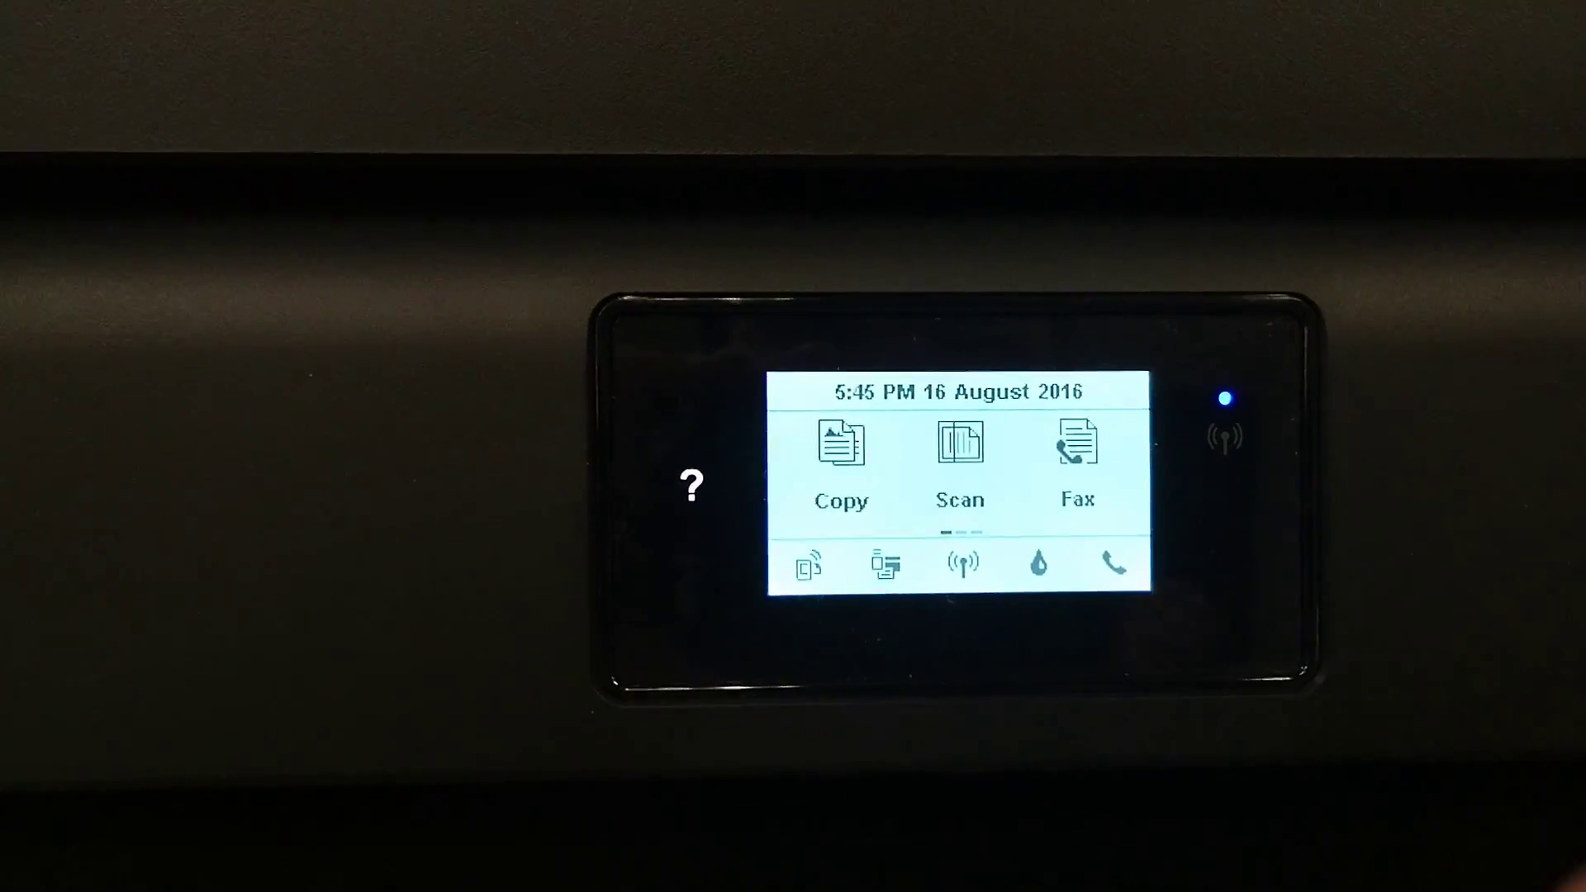
On the printer's control panel, start the Wireless Setup Wizard from Setup > Network Setup
left_click_drag(1179, 425, 846, 488)
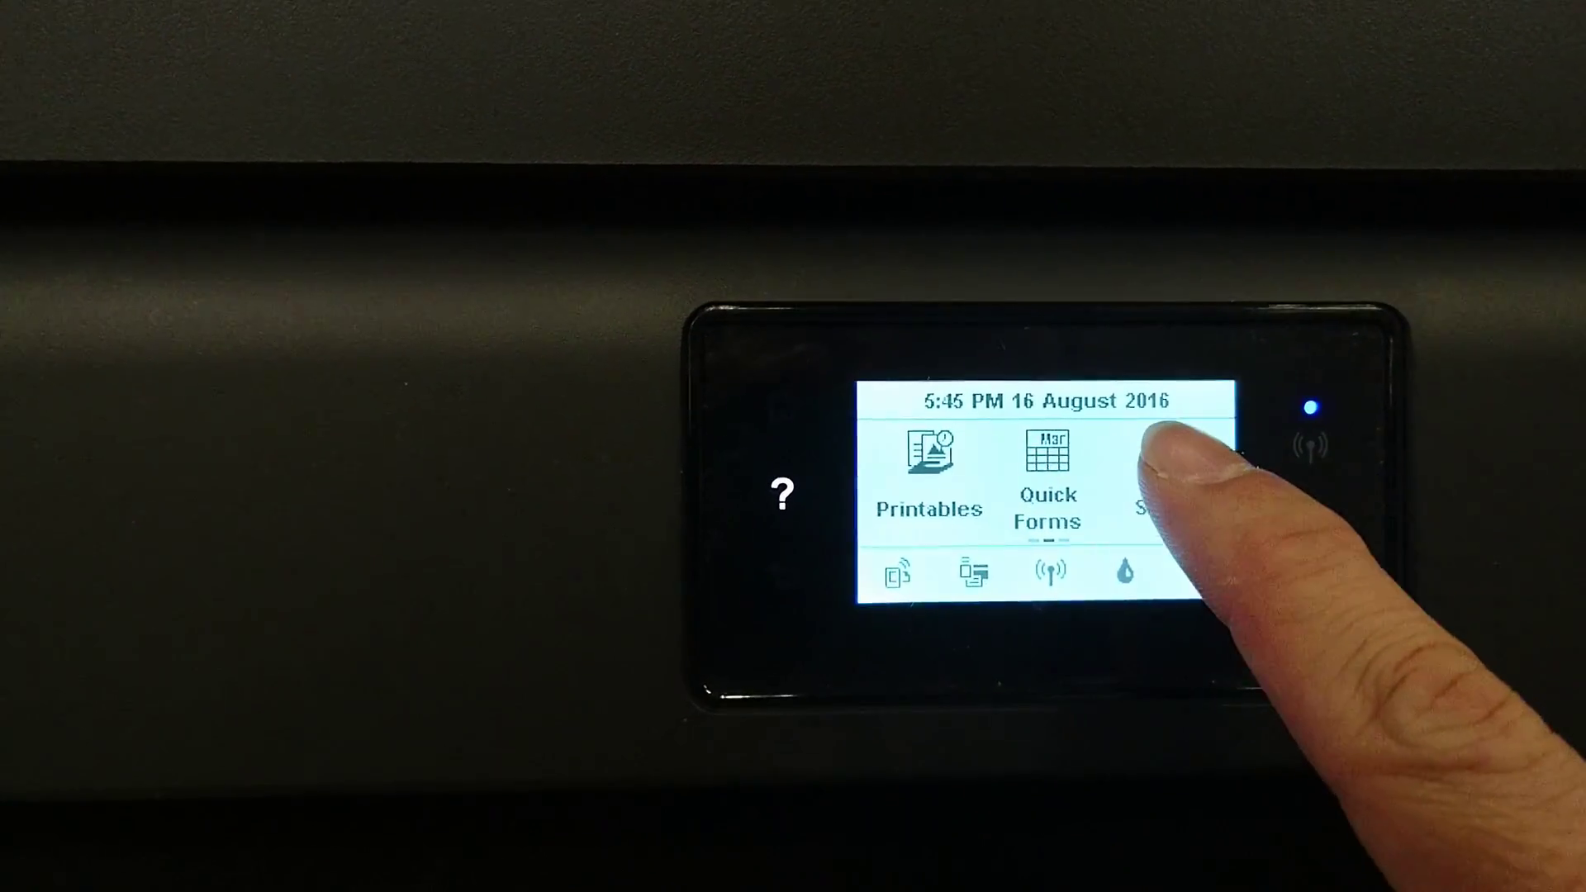
left_click(1173, 438)
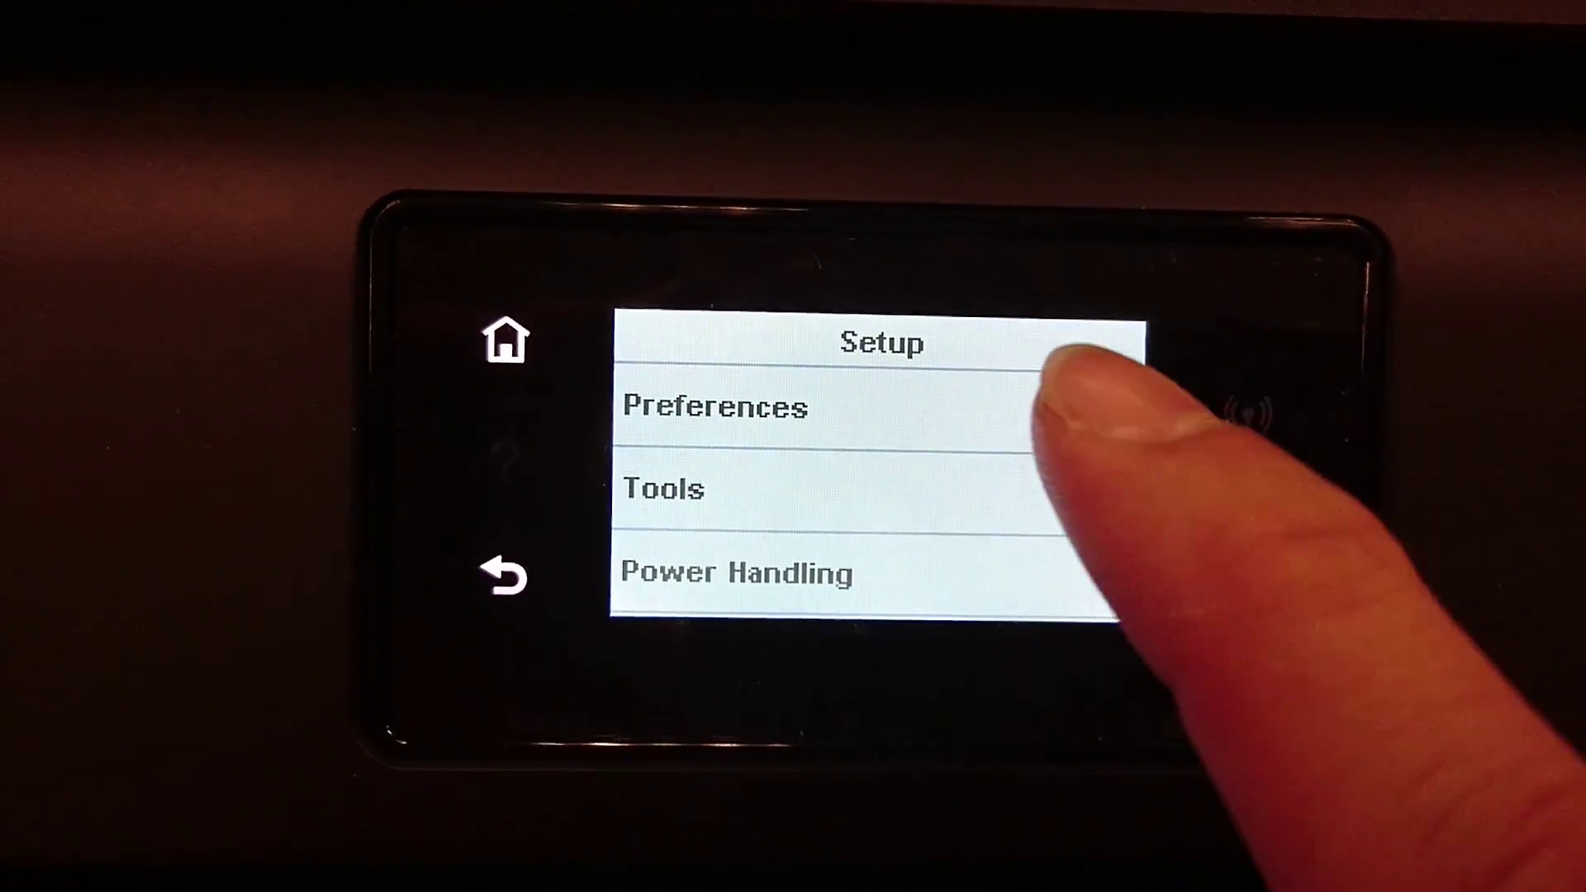
left_click_drag(942, 404, 1008, 248)
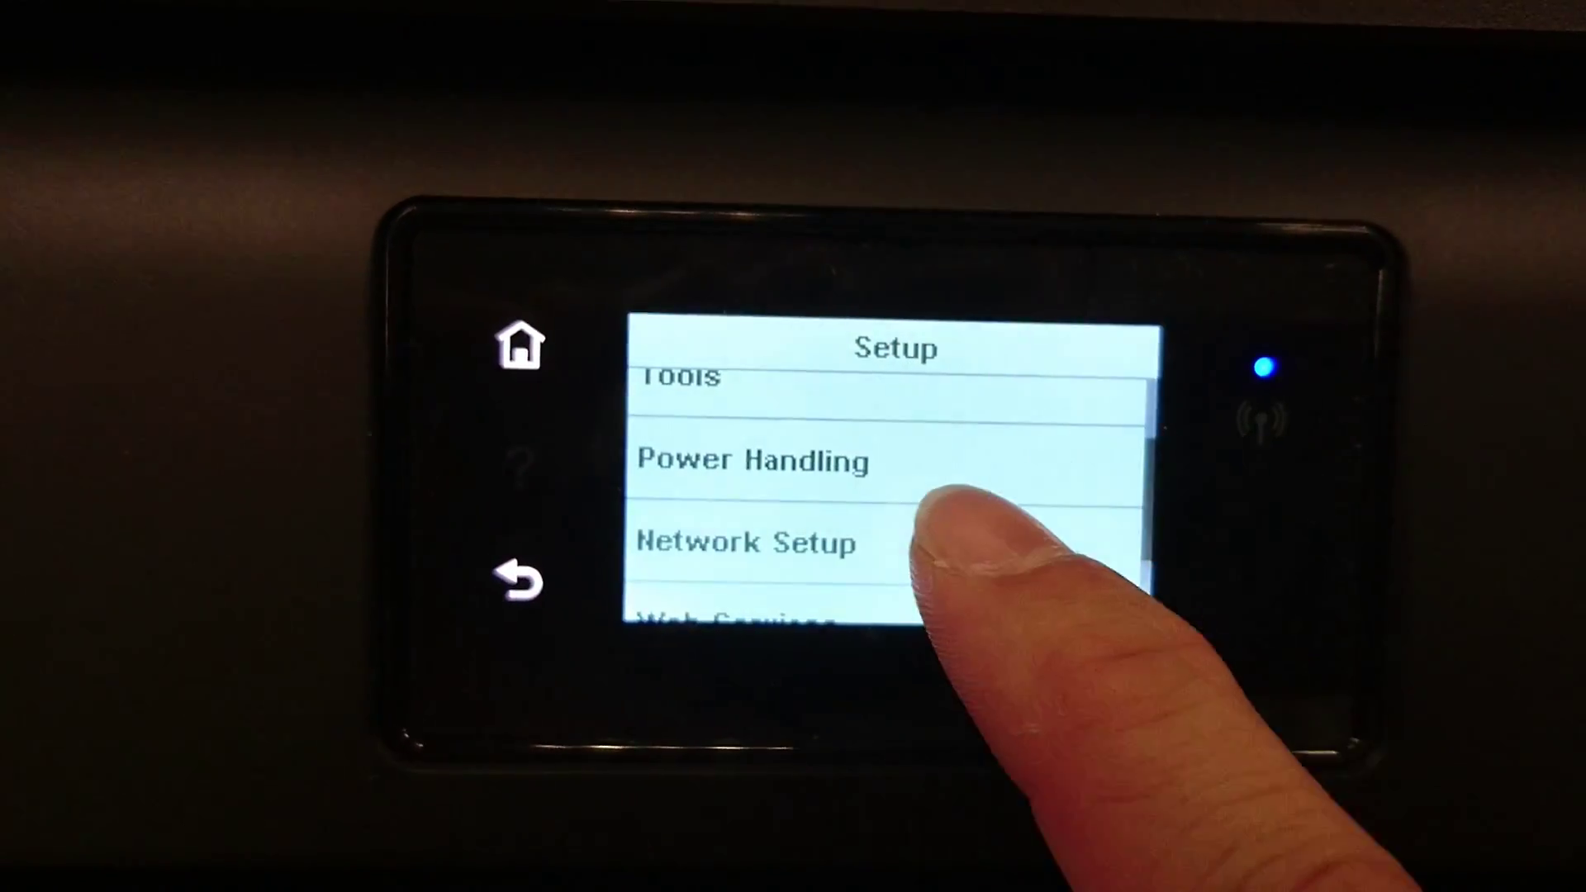
left_click(896, 521)
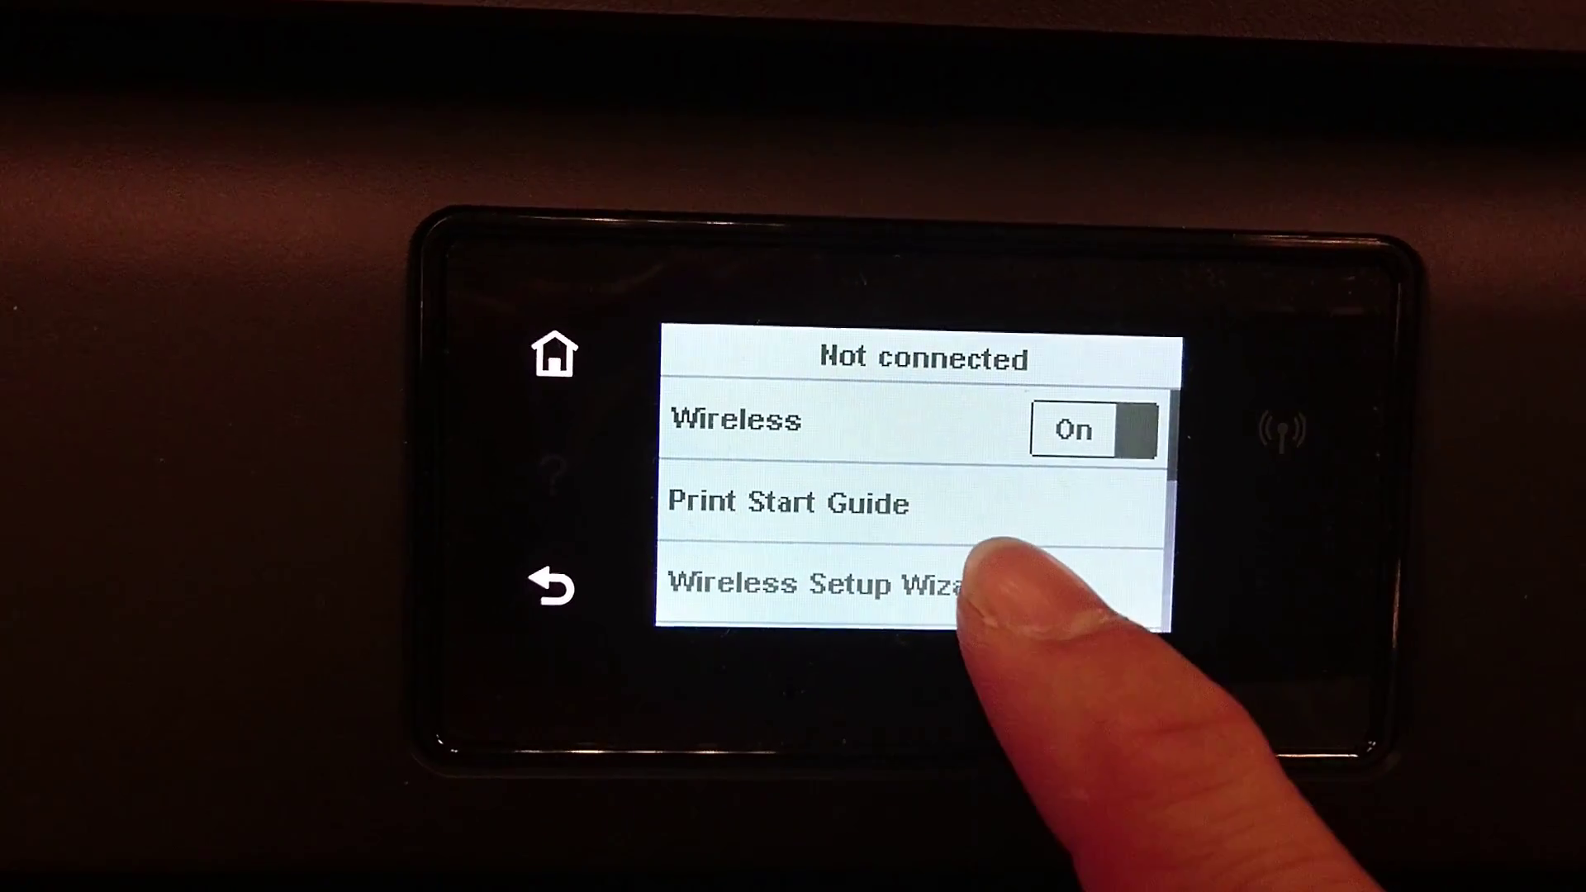
left_click(1016, 565)
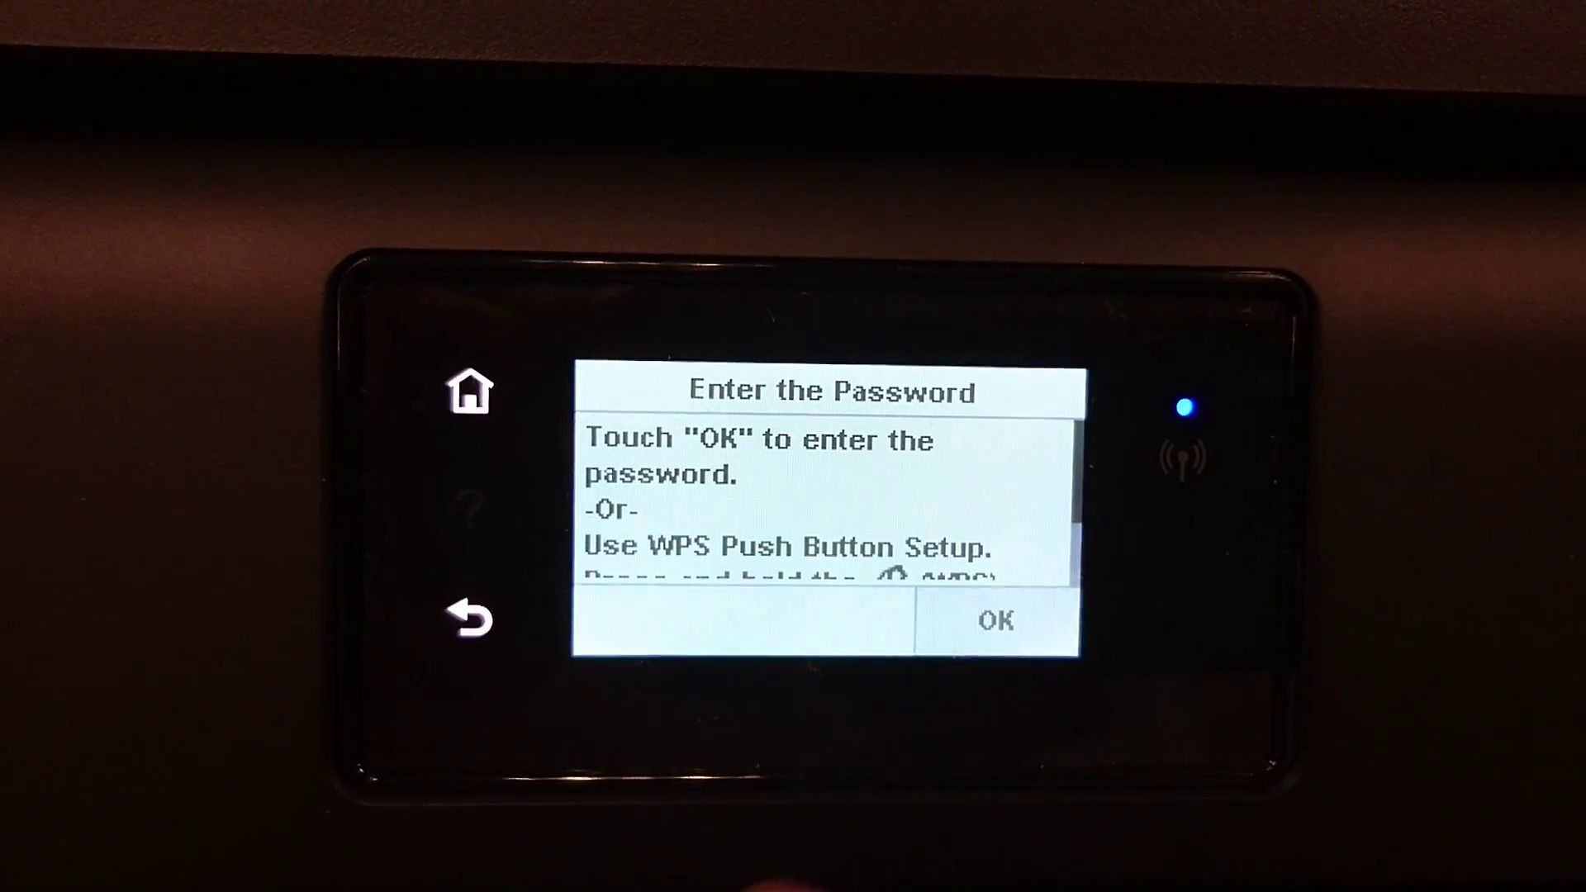
Enter the TechTips Wi-Fi password, confirm the settings, and print the connection results
left_click(996, 619)
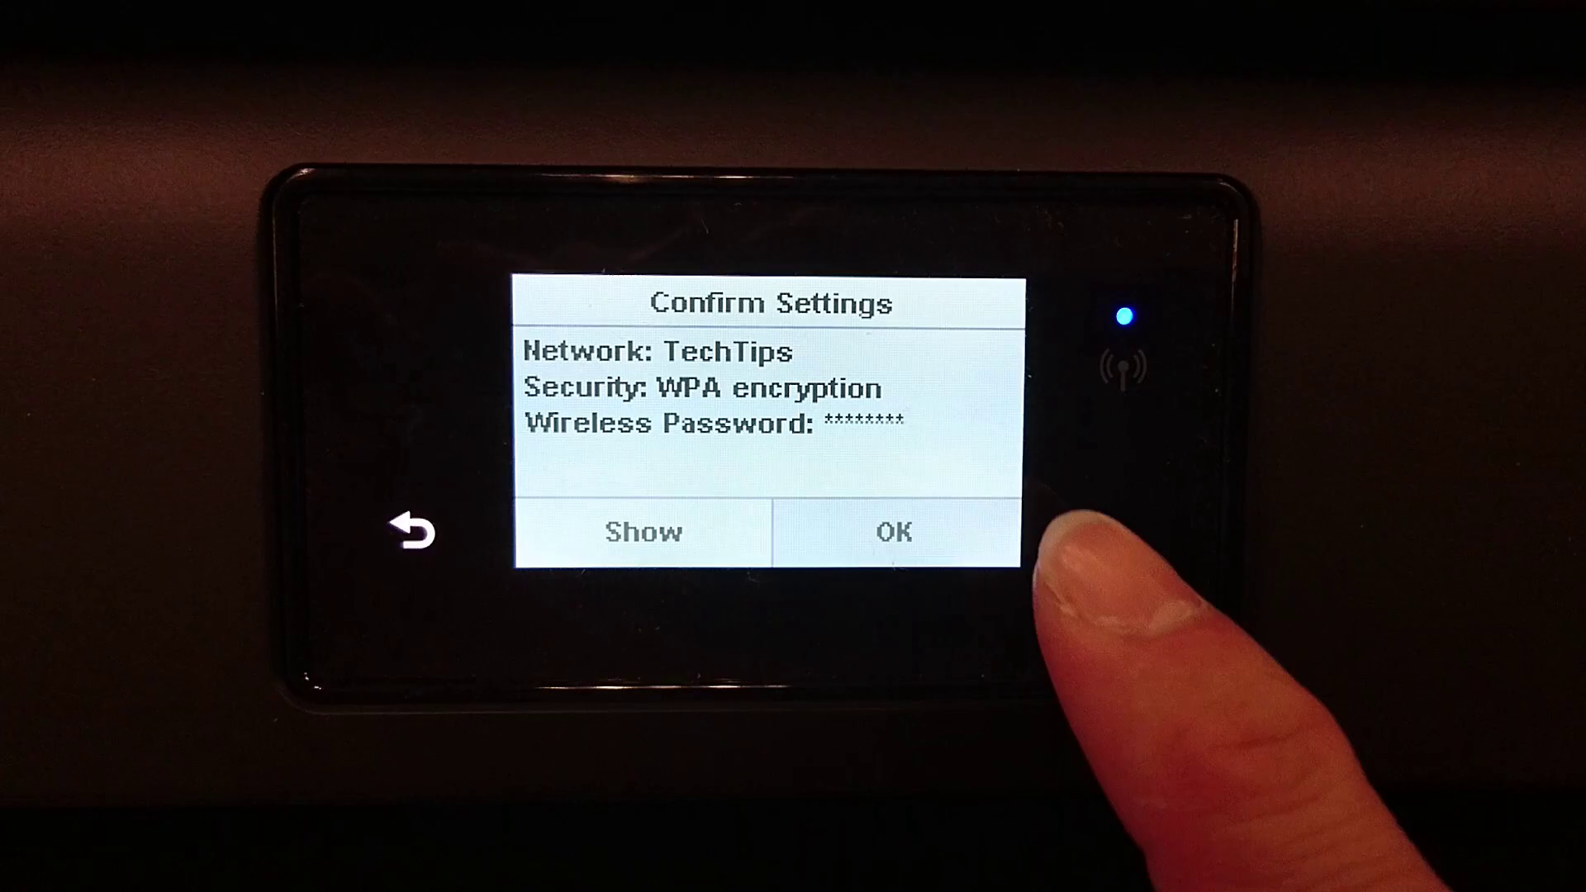
left_click(942, 533)
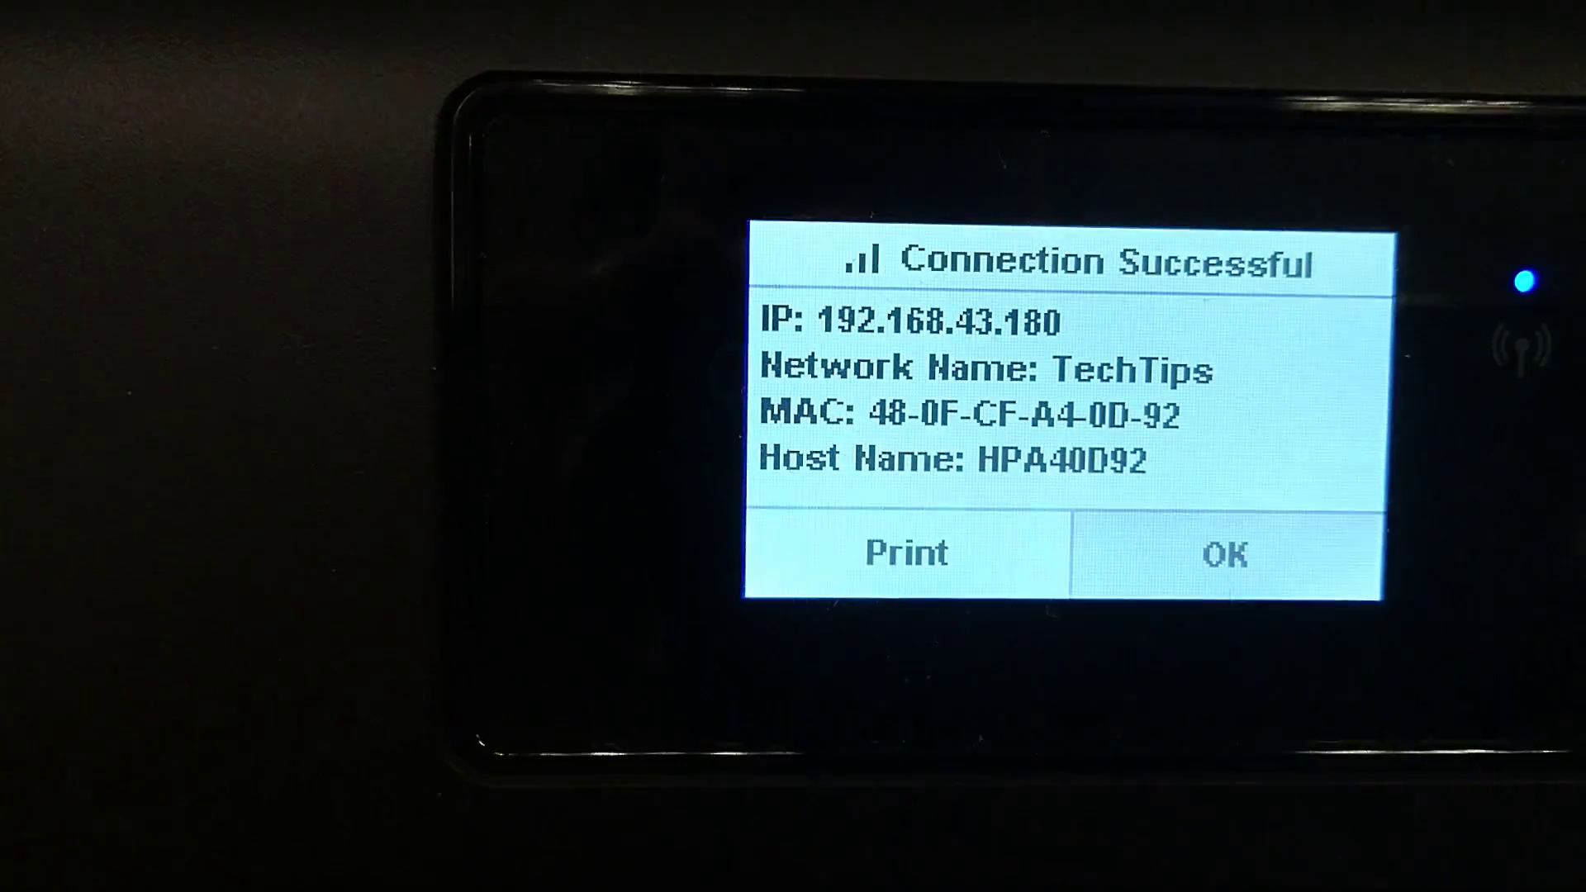
left_click(909, 536)
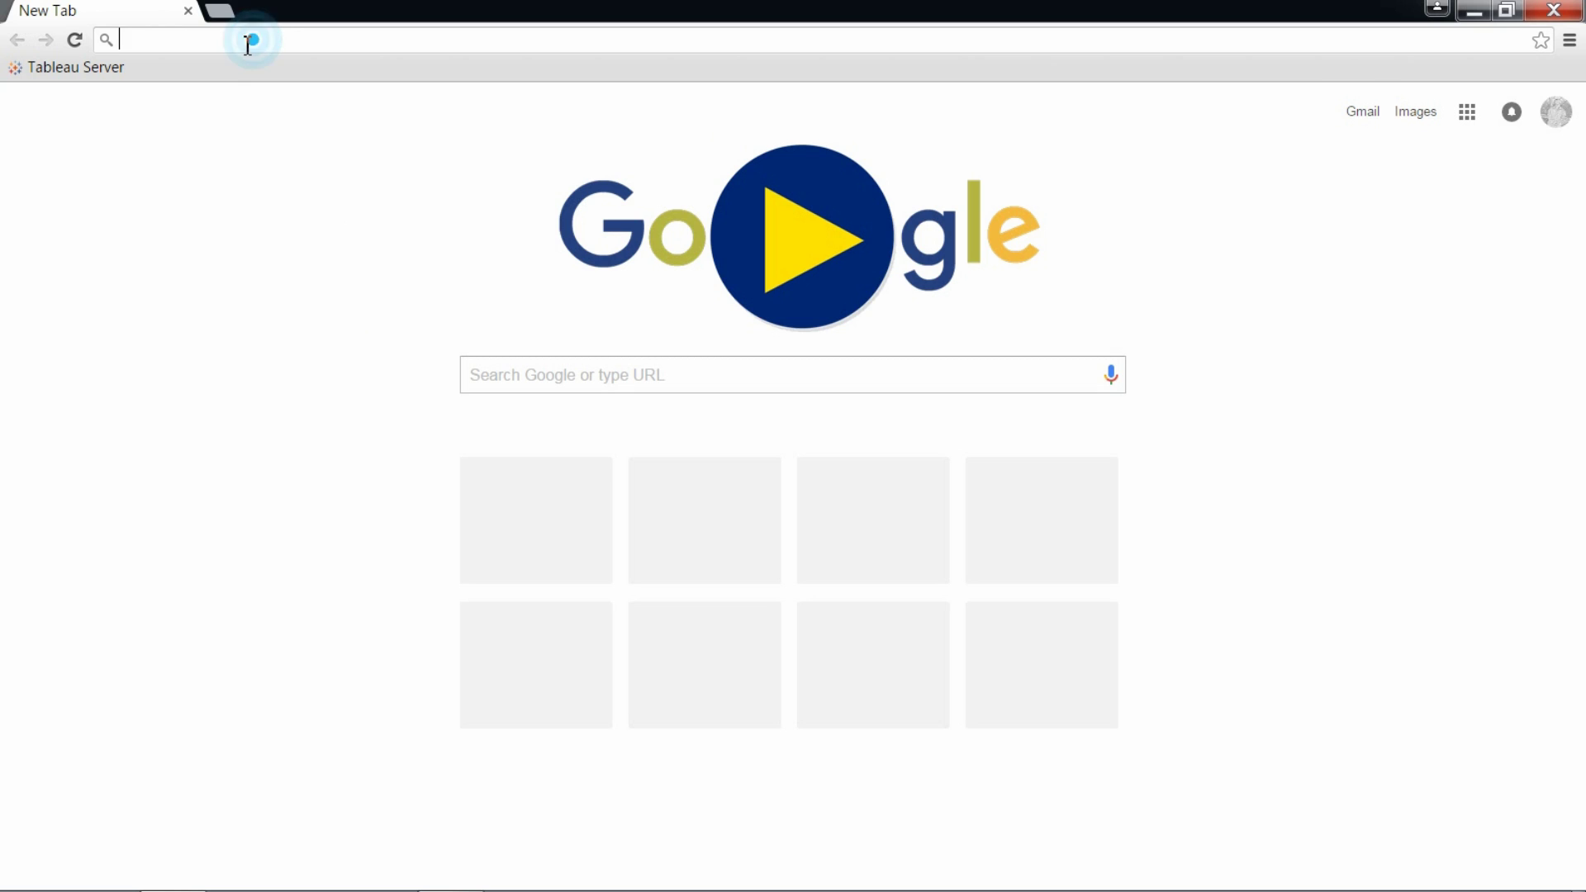
type("www.hp.")
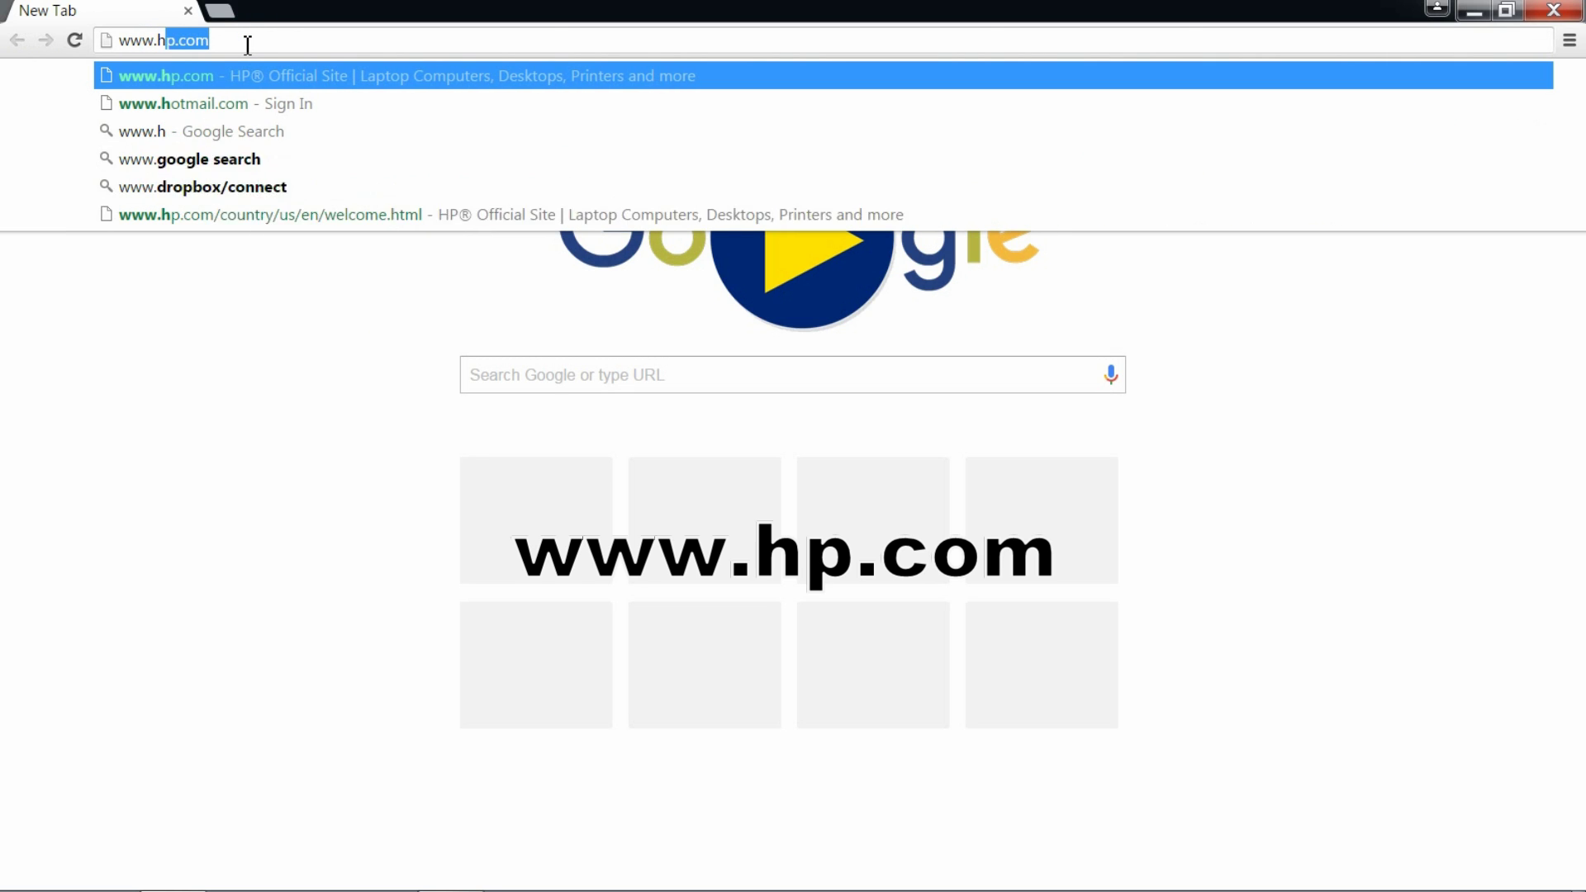
type("com")
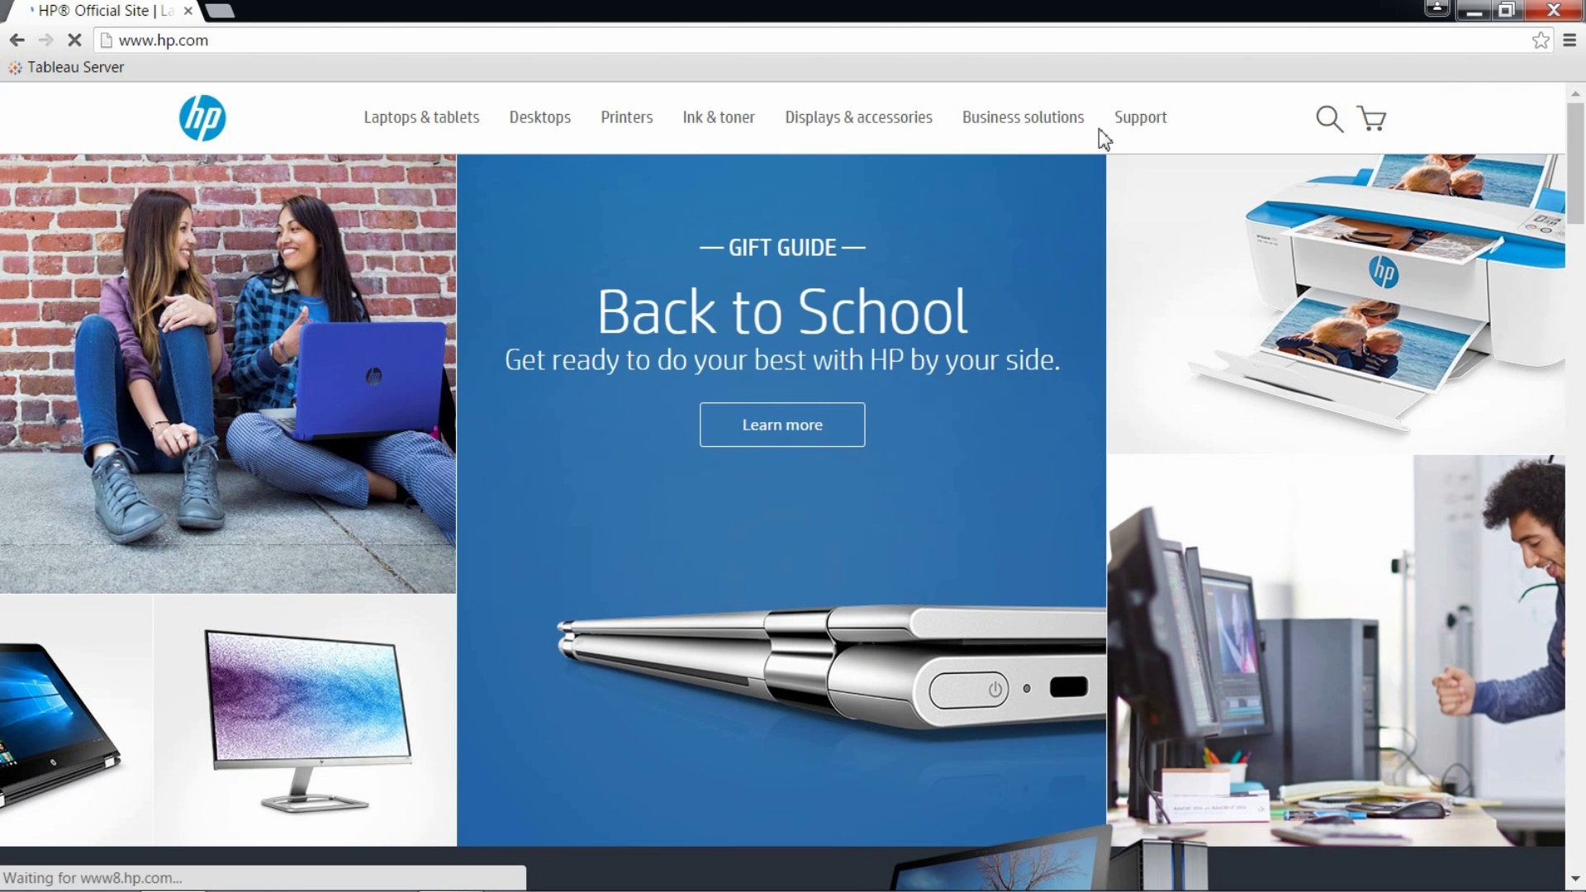
mouse_move(1146, 136)
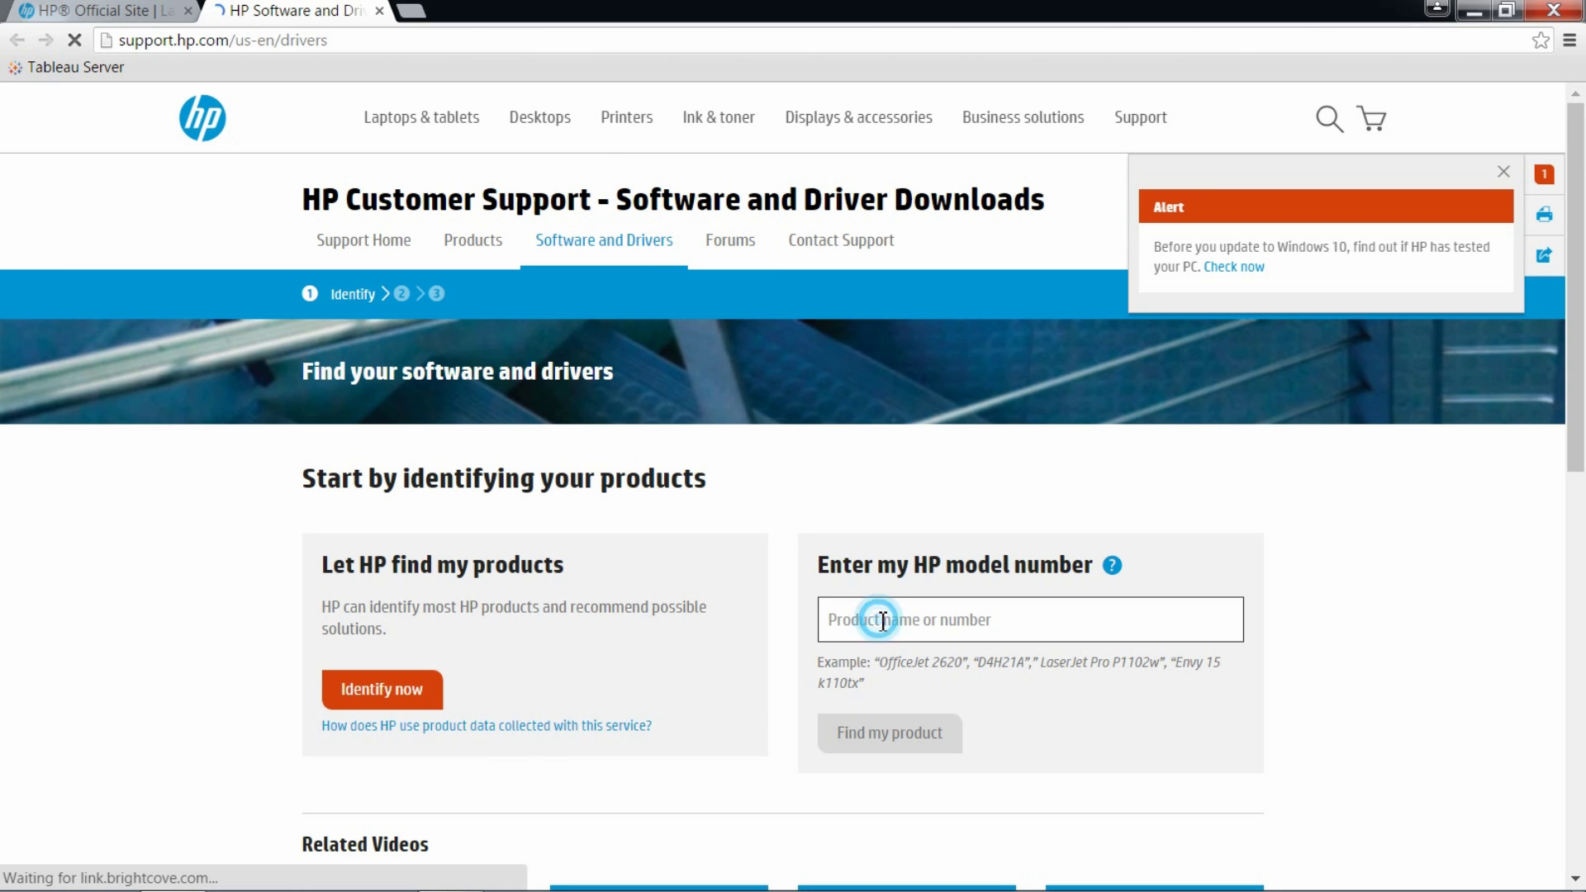
Search for OfficeJet 4650 and scroll to its 189.6 MB Full Feature Software and Drivers
left_click(882, 621)
type("0")
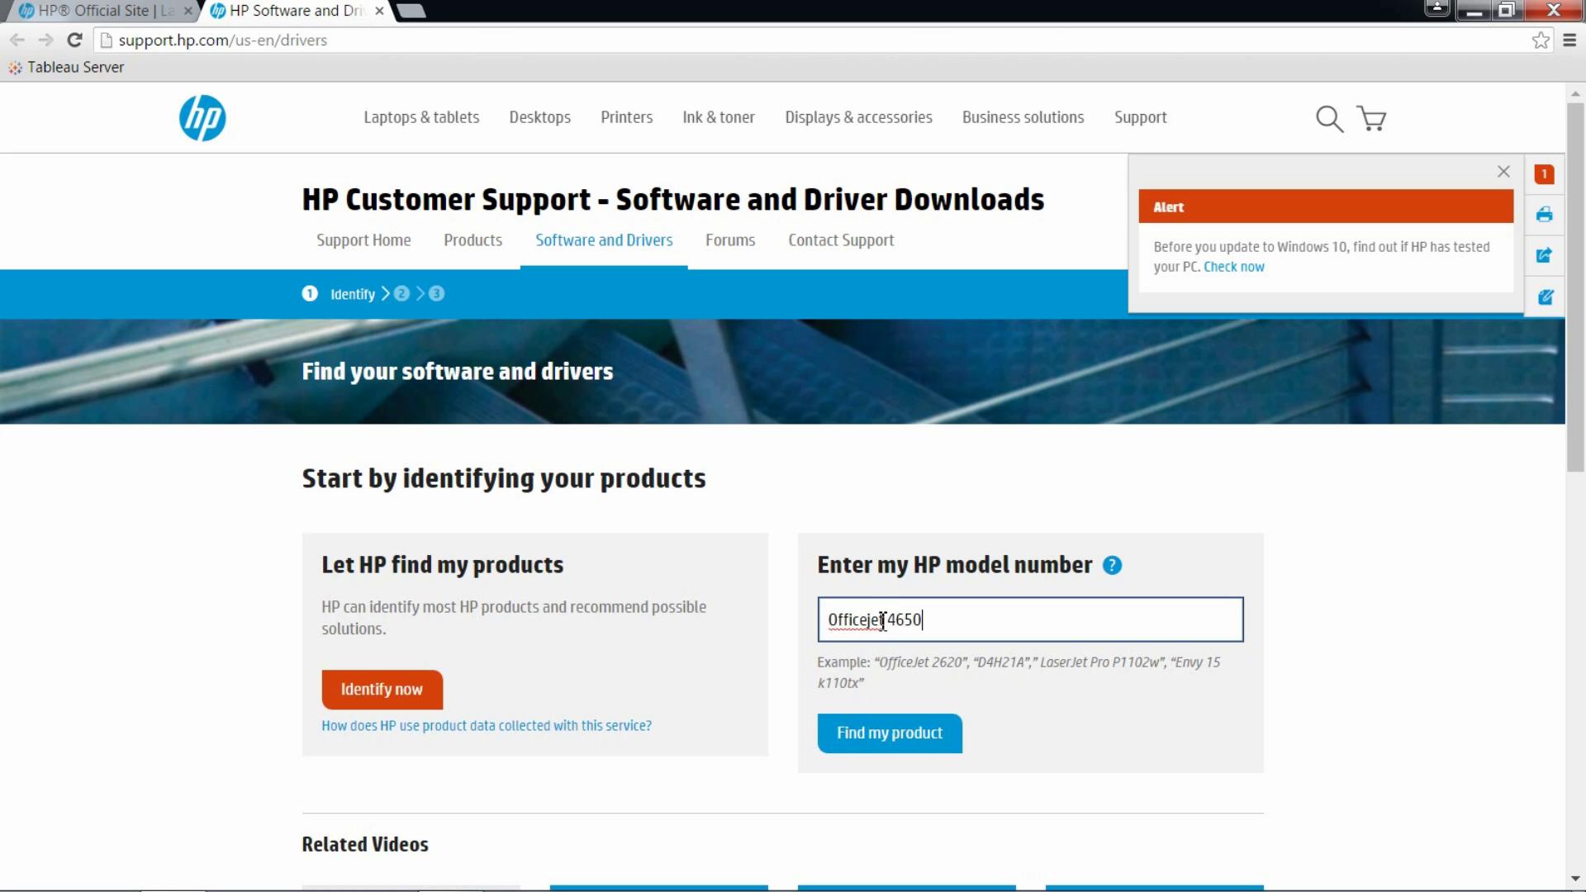
left_click(903, 735)
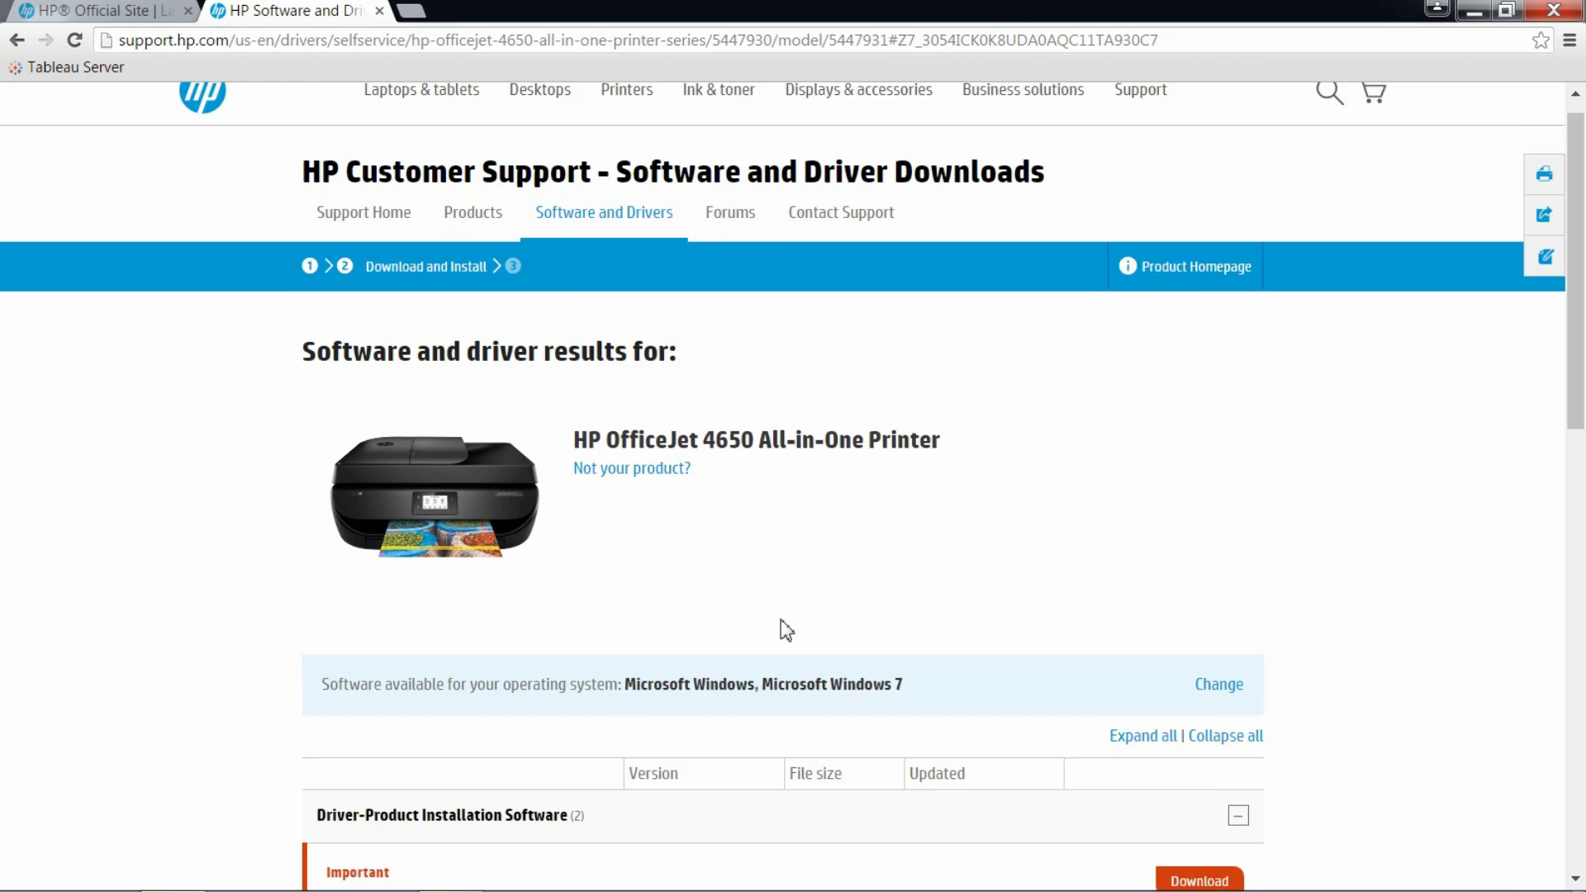
scroll(743, 619, "down", 2)
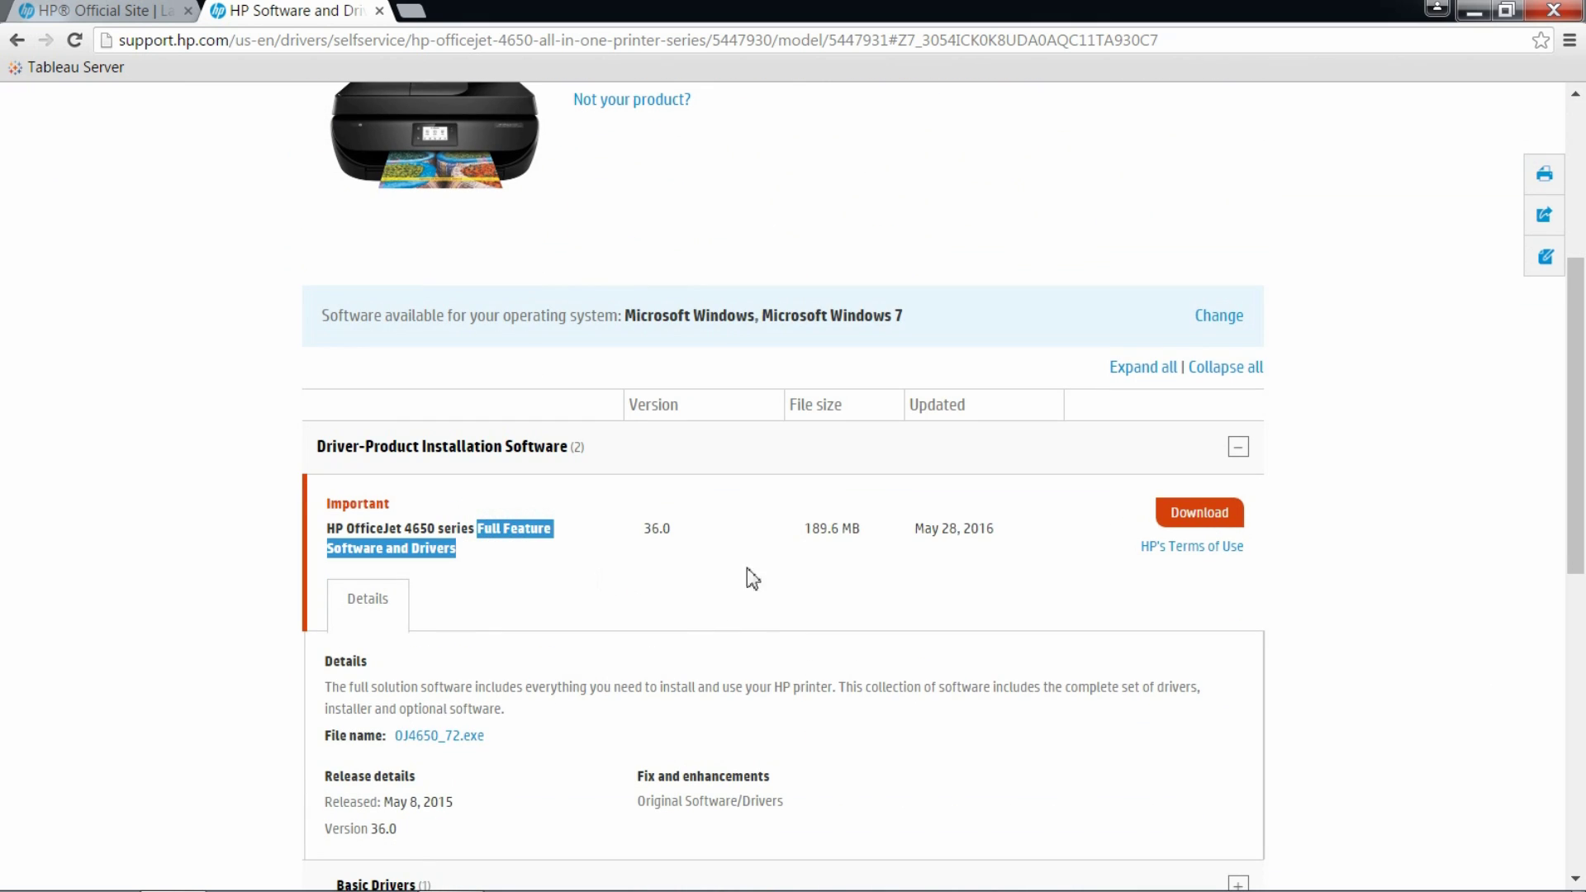
Download OJ4650_72.exe using the Download only option and dismiss the downloads dialog
left_click(1202, 513)
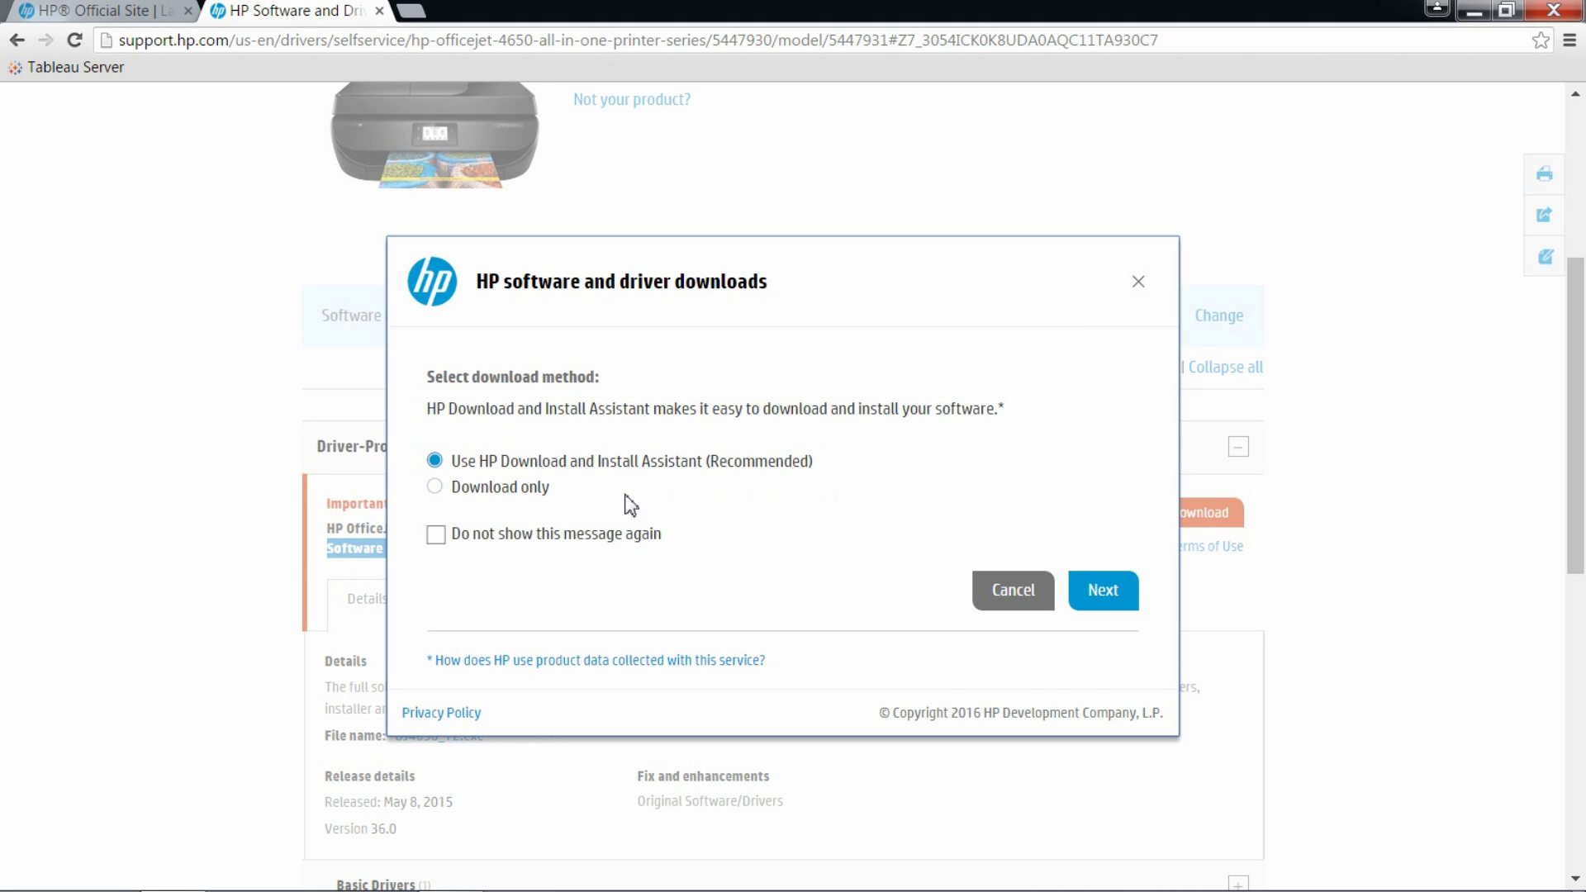
left_click(492, 489)
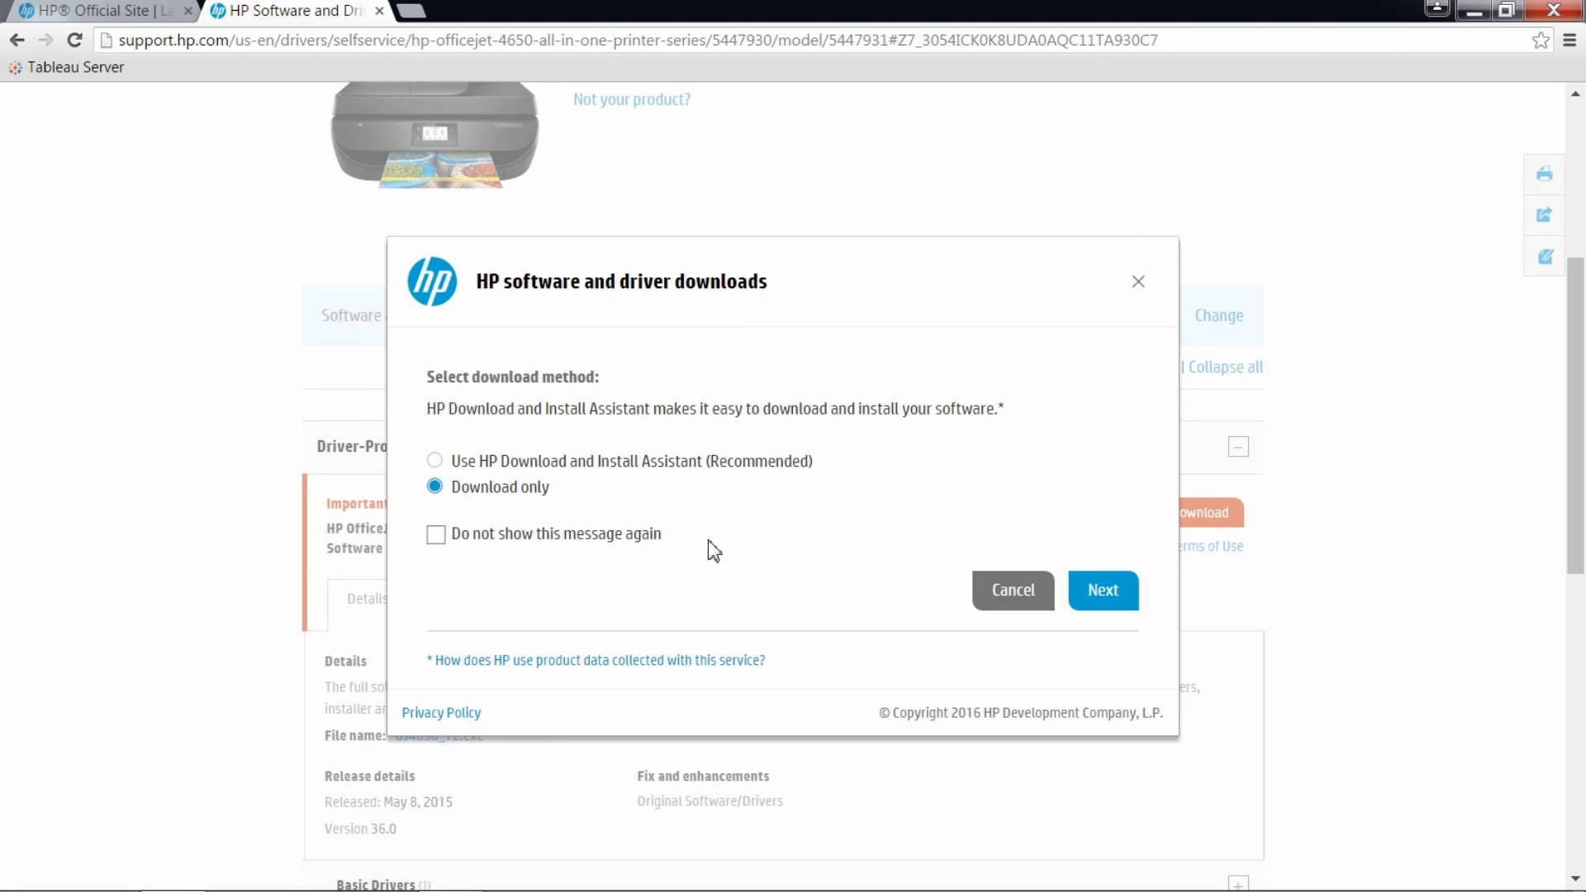
left_click(1104, 590)
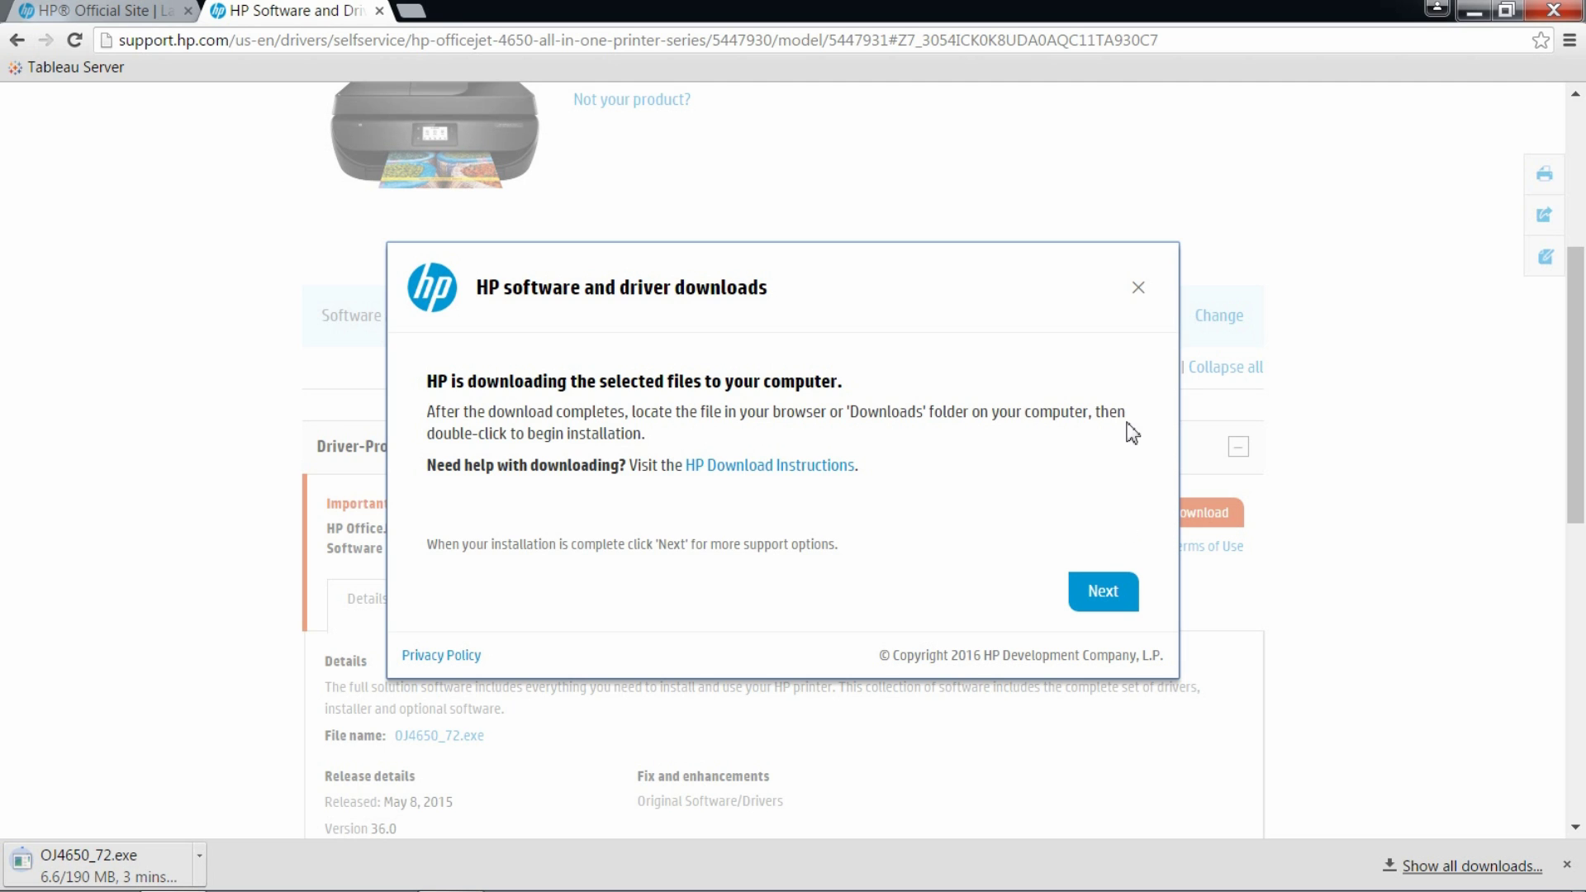
left_click(1140, 287)
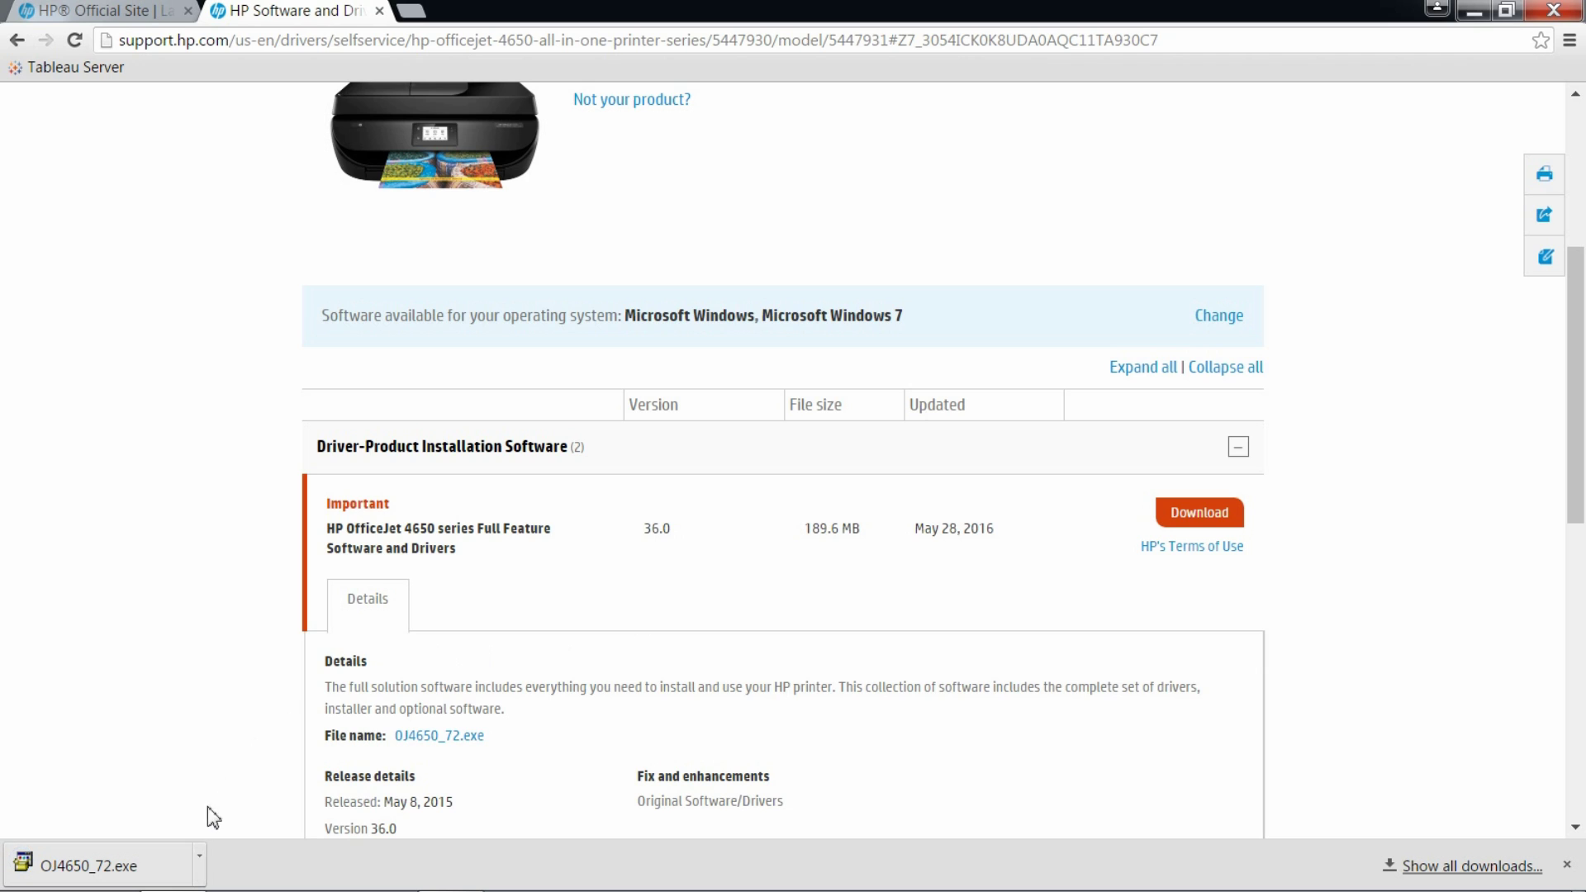
Run OJ4650_72.exe from the download shelf and close Chrome while it extracts
left_click(199, 865)
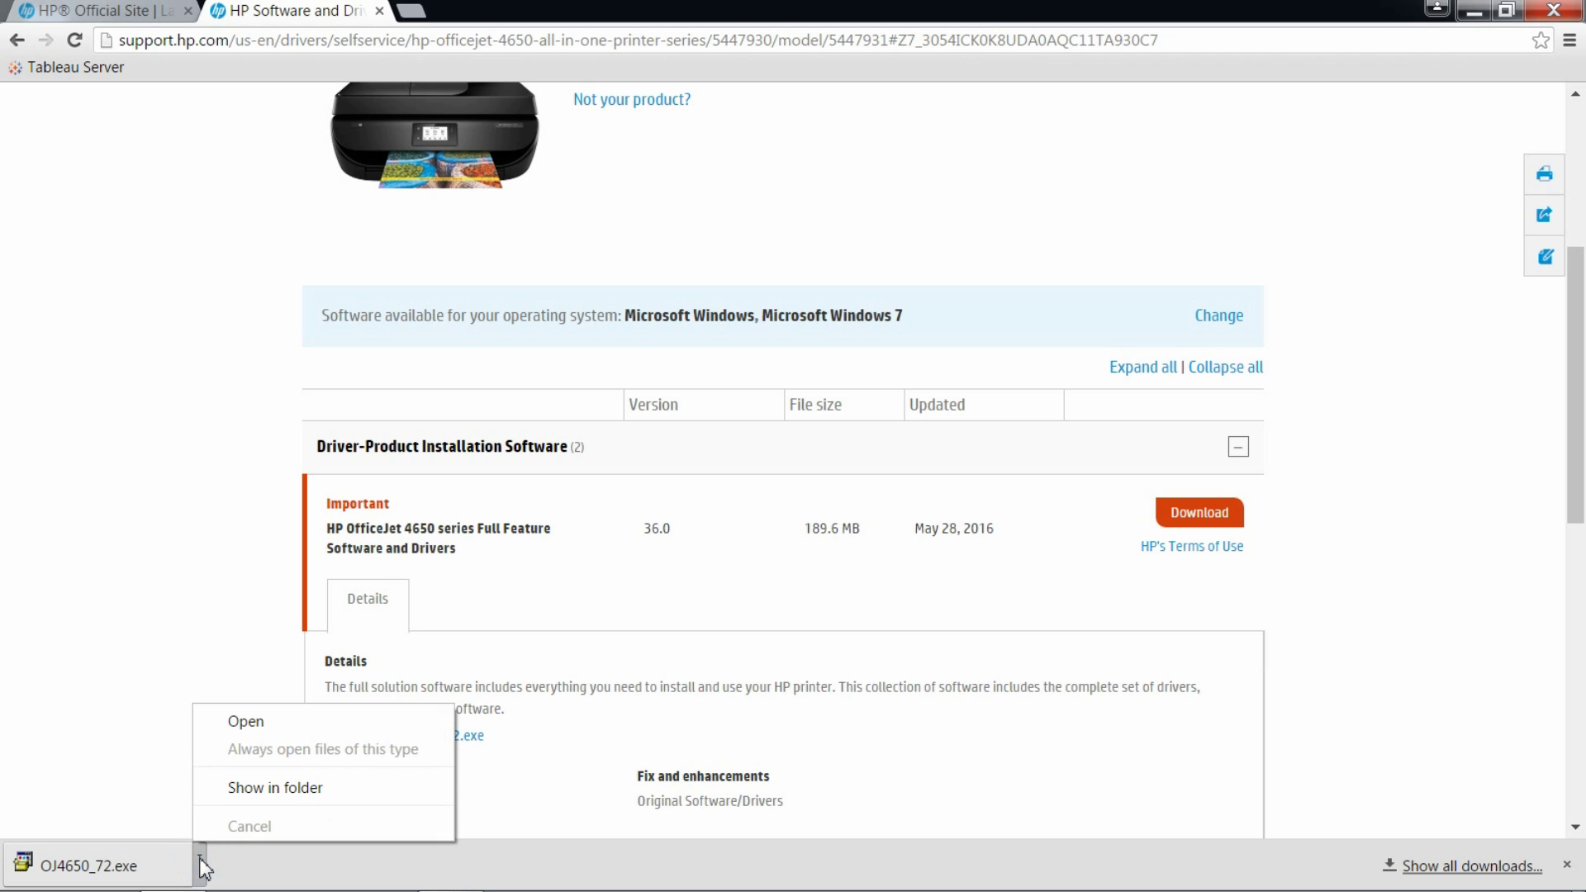
left_click(263, 722)
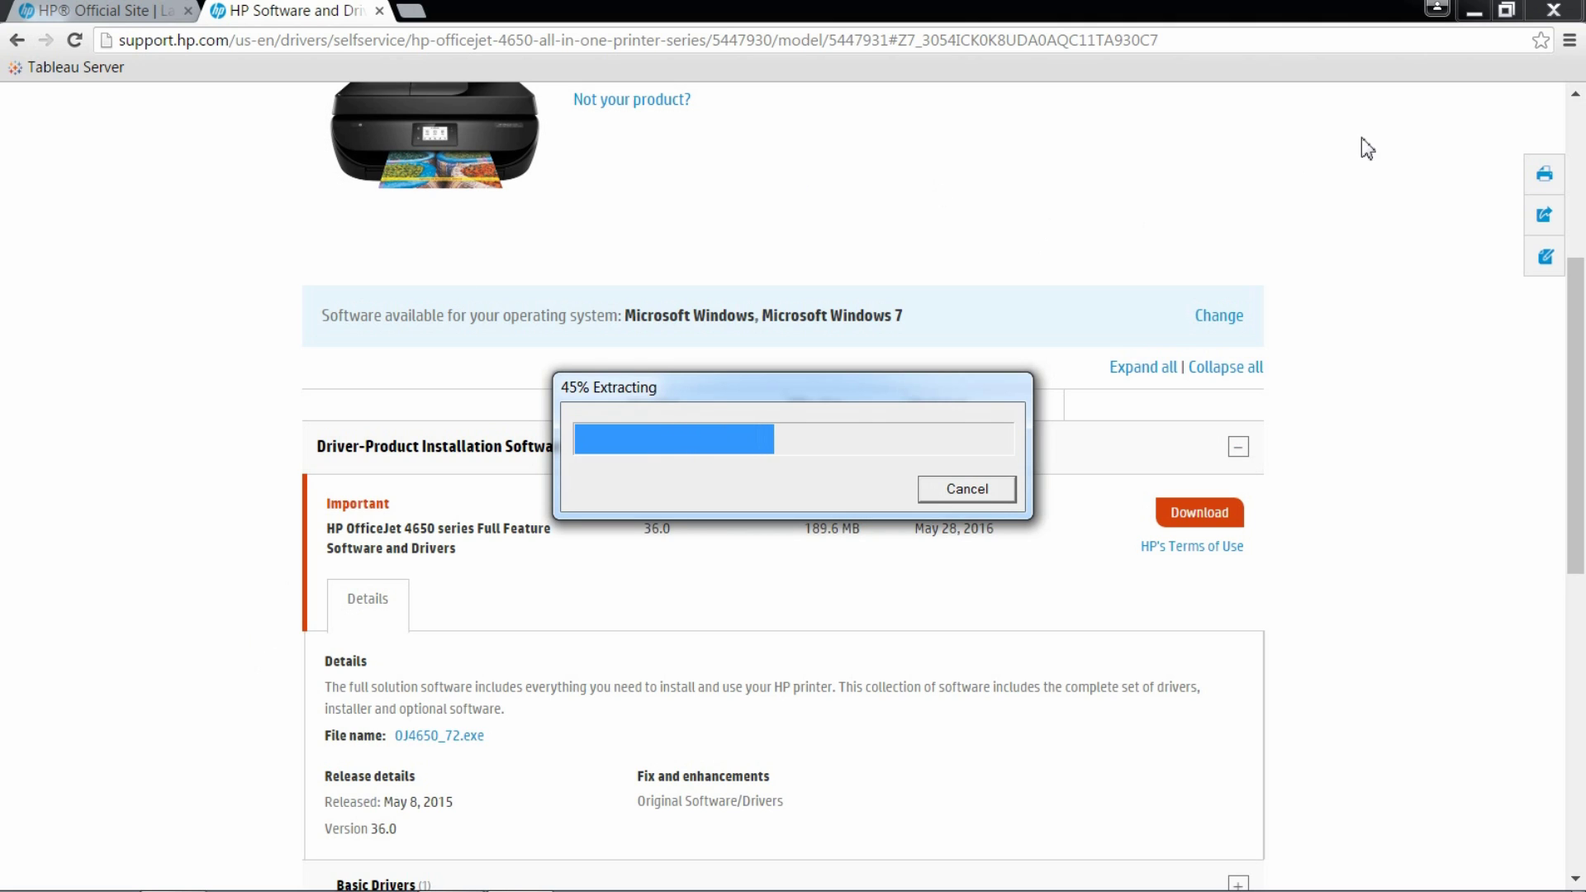
left_click(1569, 11)
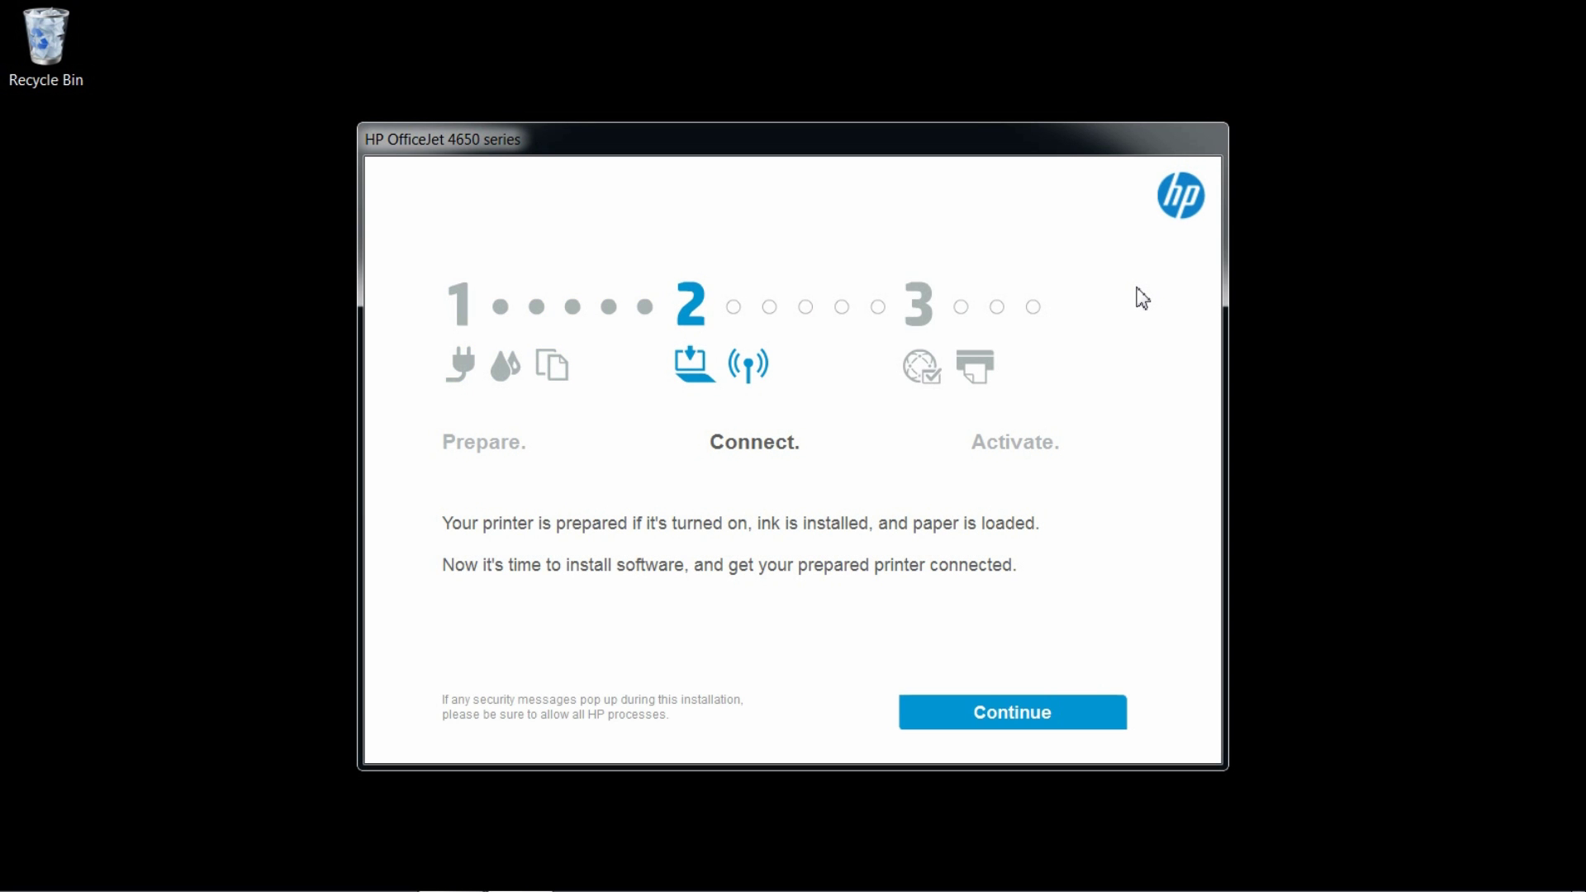
Accept the recommended software selections and the installation agreements and settings
left_click(1039, 716)
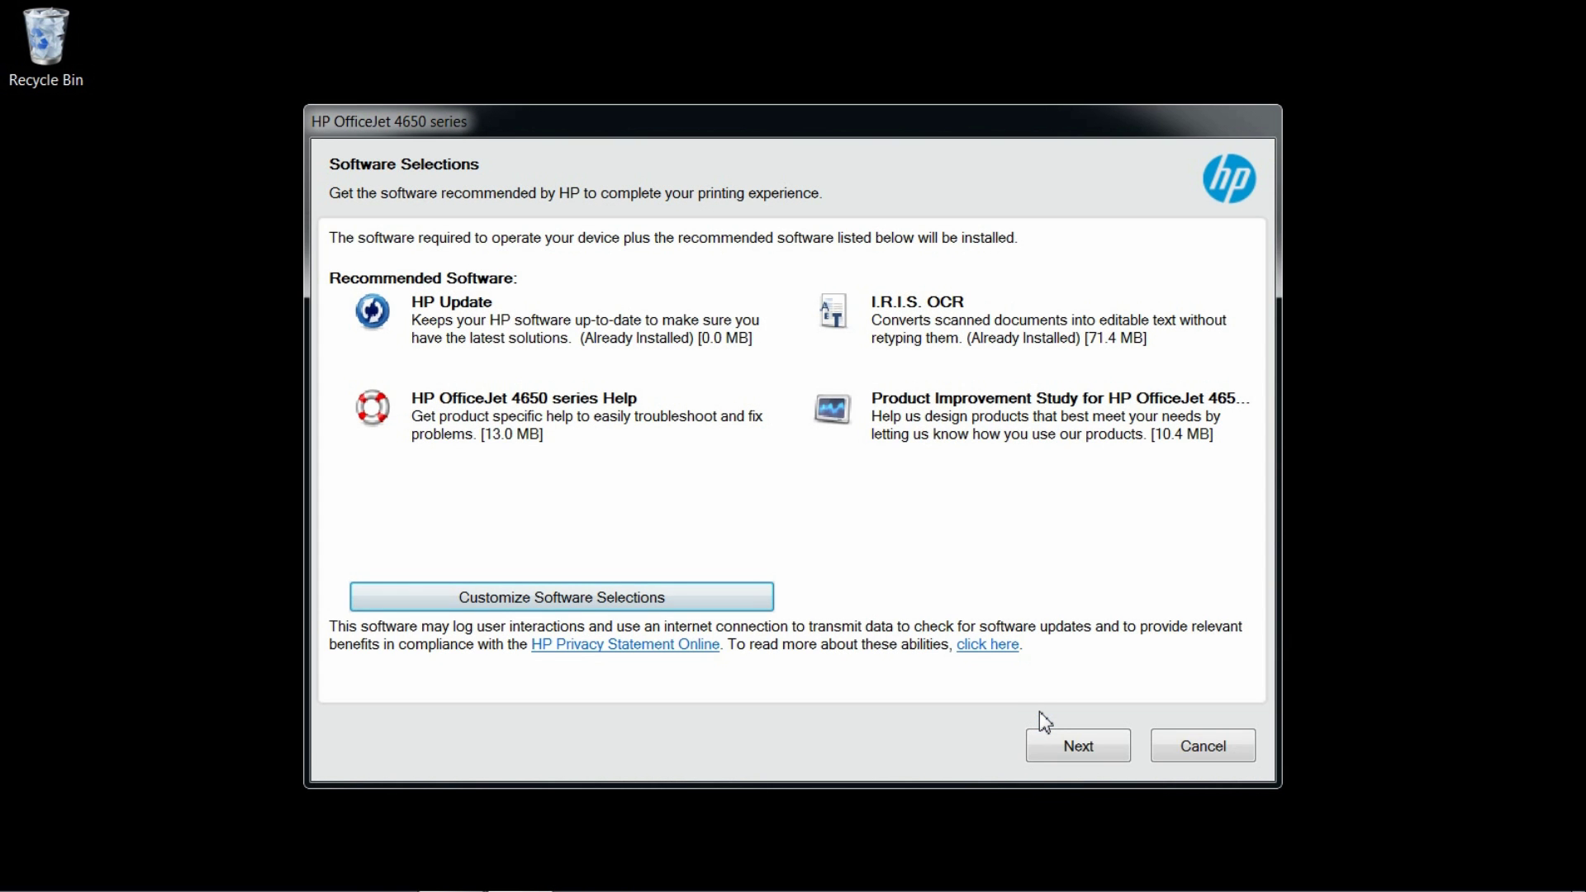
left_click(1069, 743)
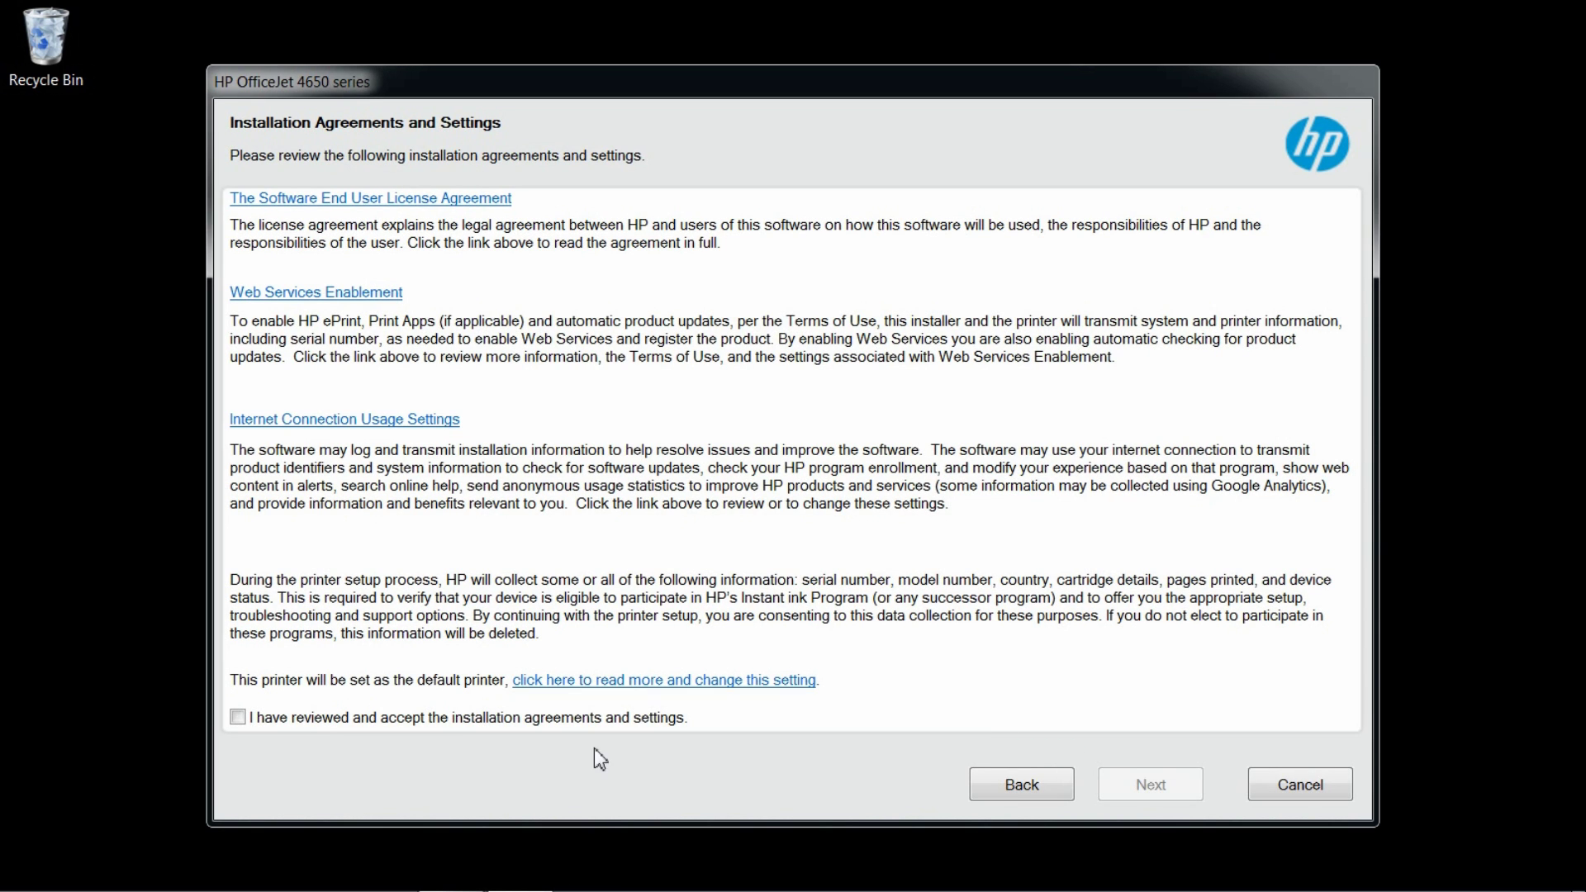
left_click(234, 718)
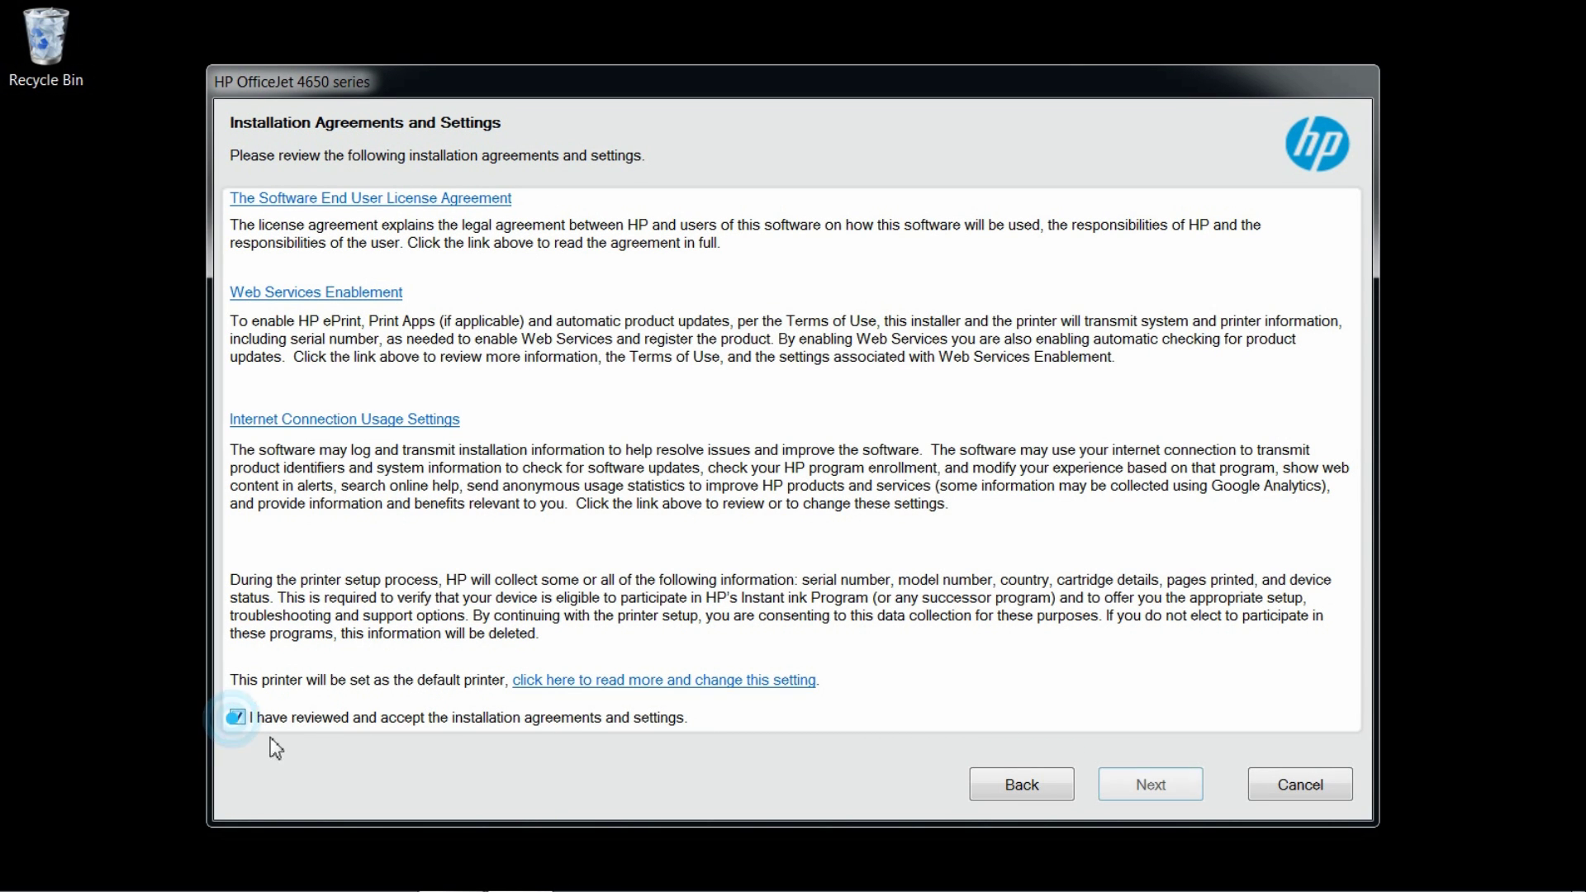
left_click(1174, 786)
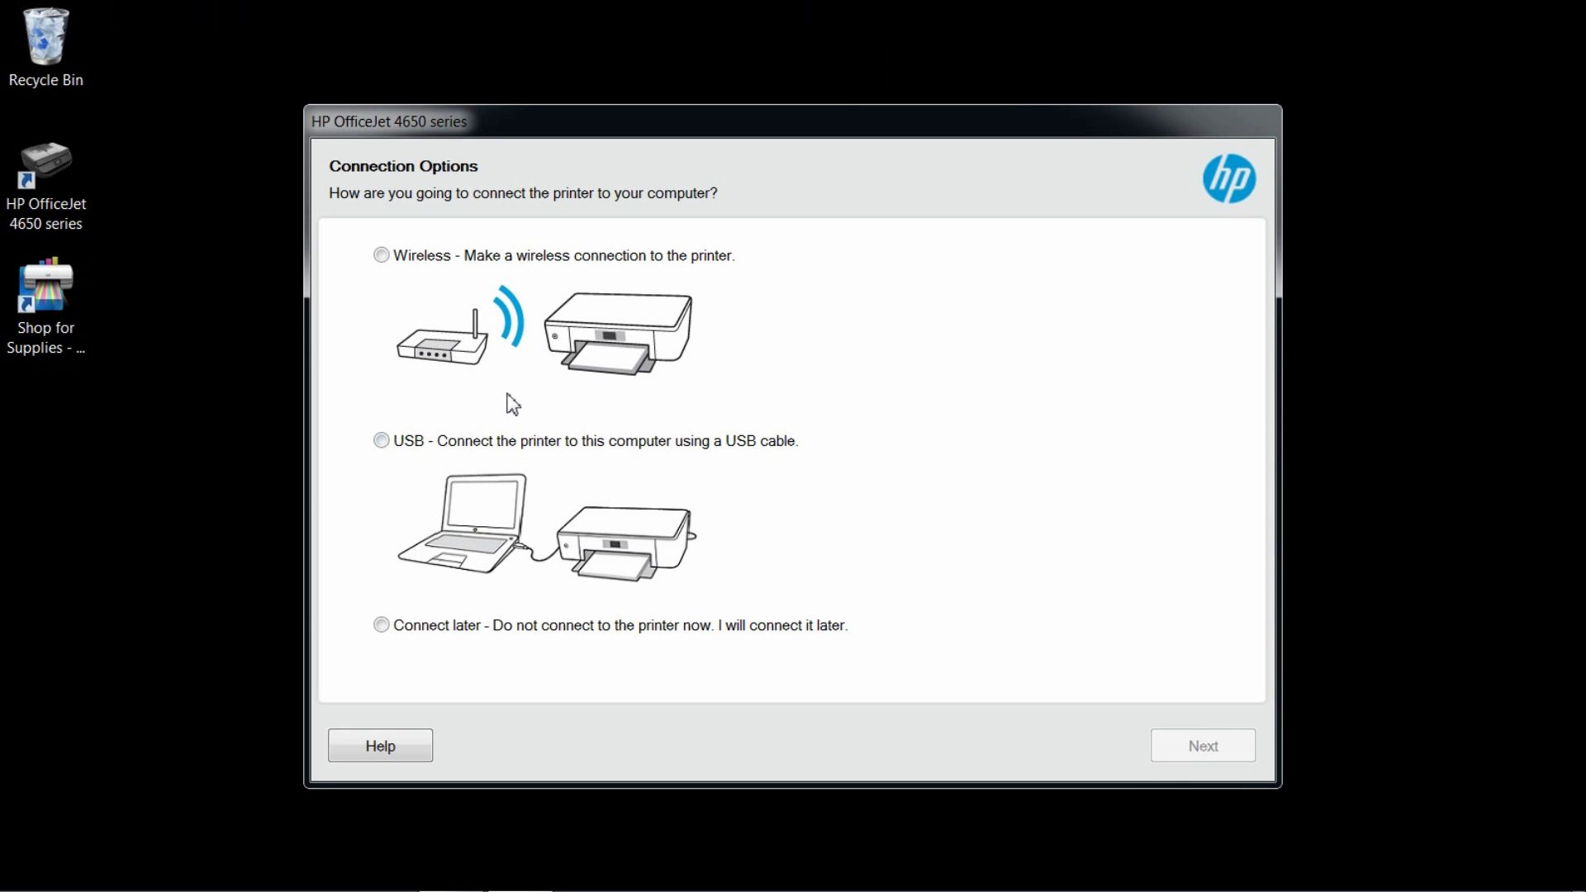
Choose a Wireless connection and install the HP OfficeJet 4650 series found on the network
left_click(382, 257)
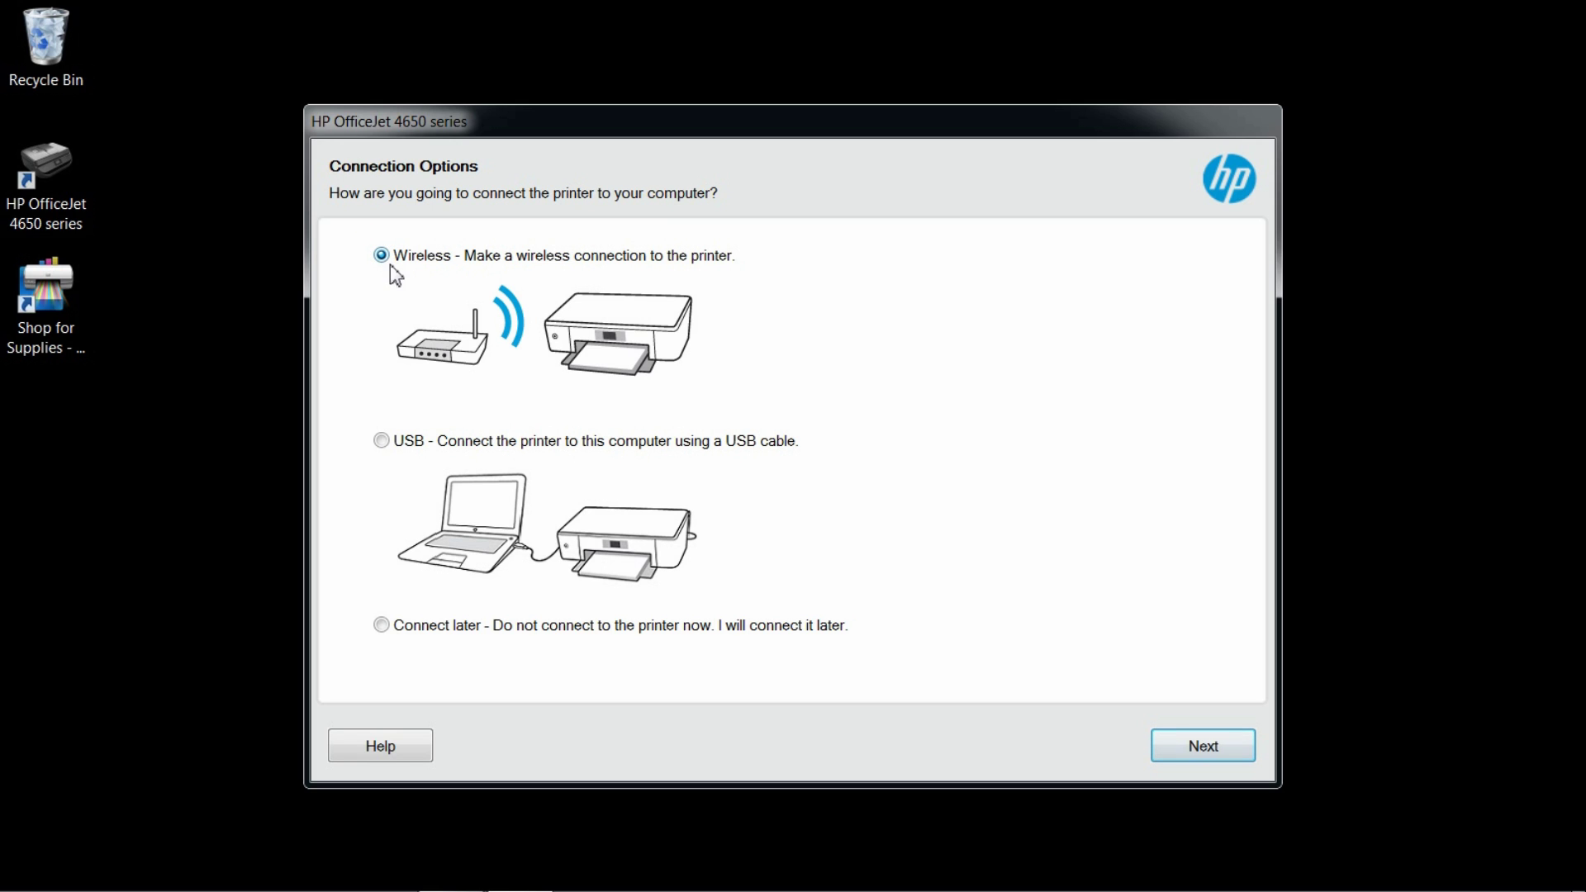
left_click(1204, 754)
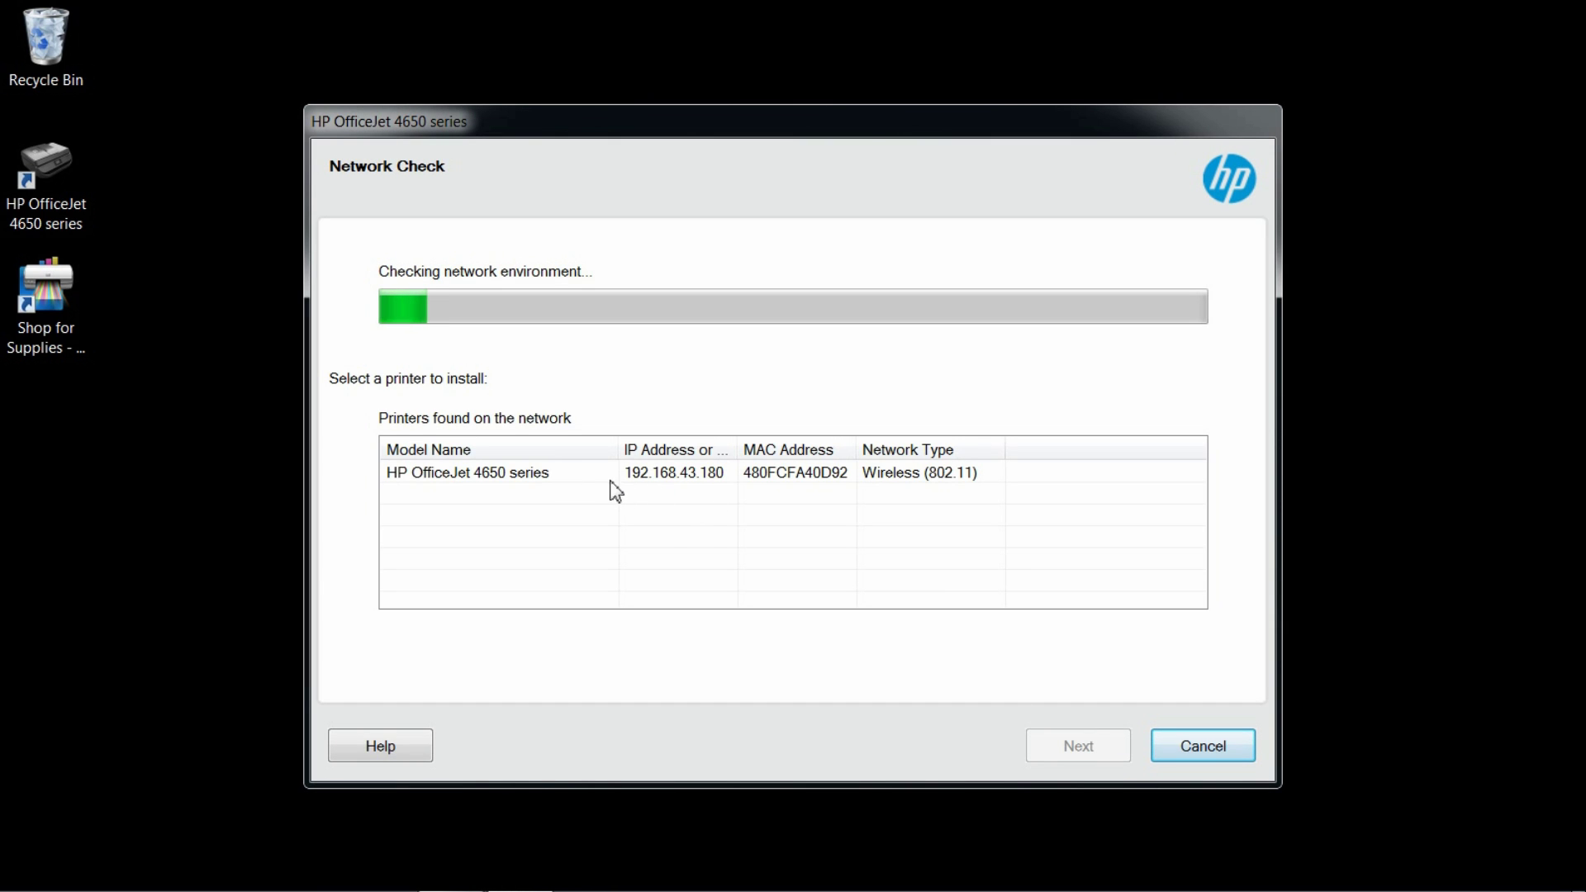
left_click(535, 478)
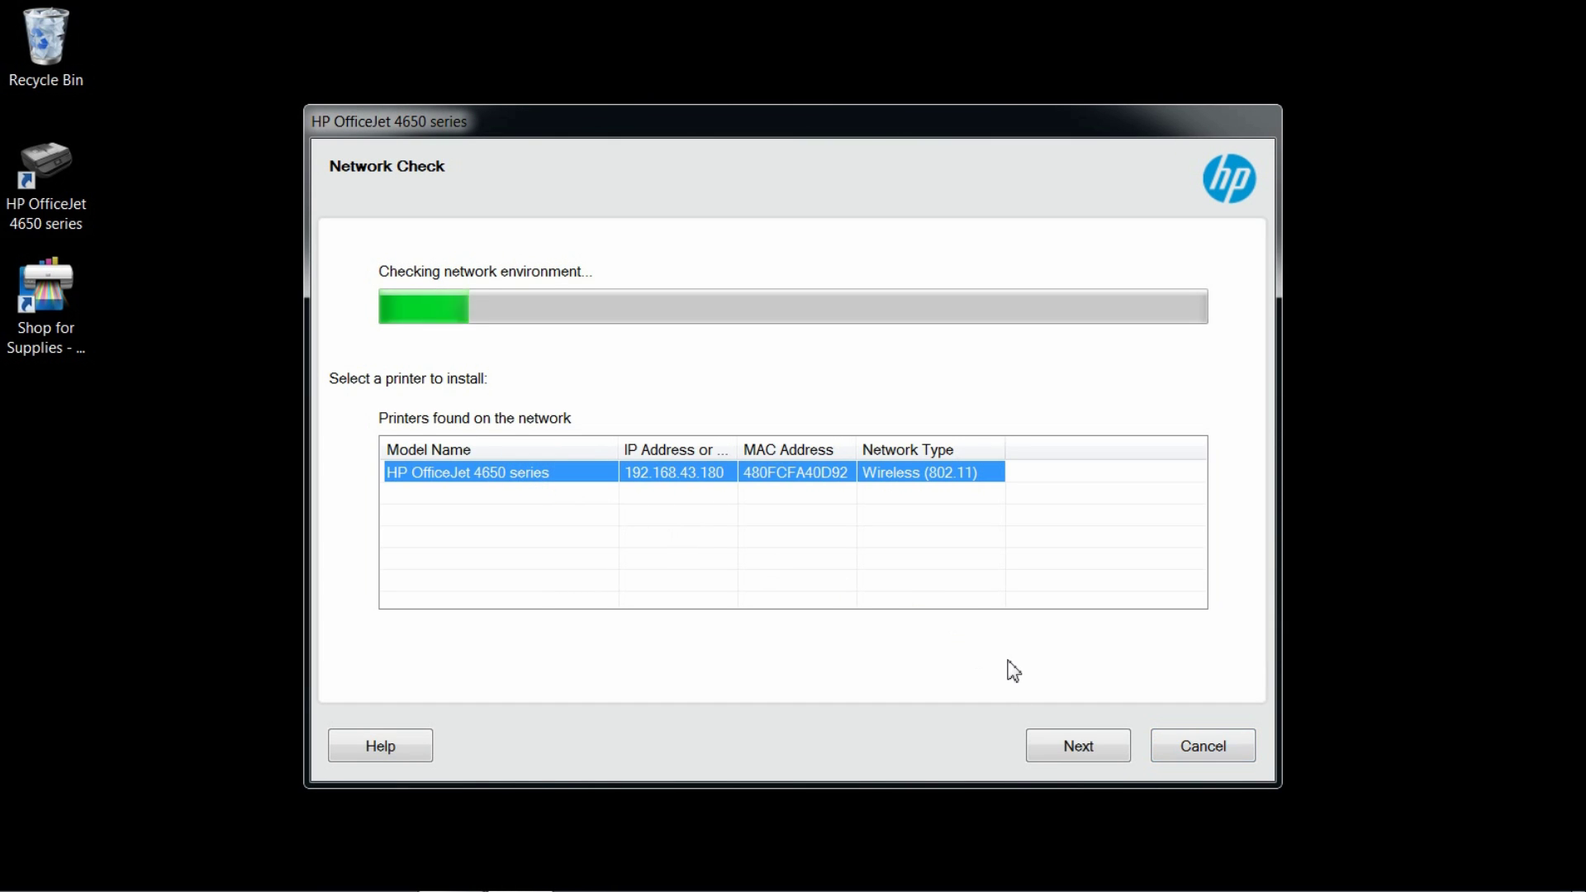
left_click(1079, 745)
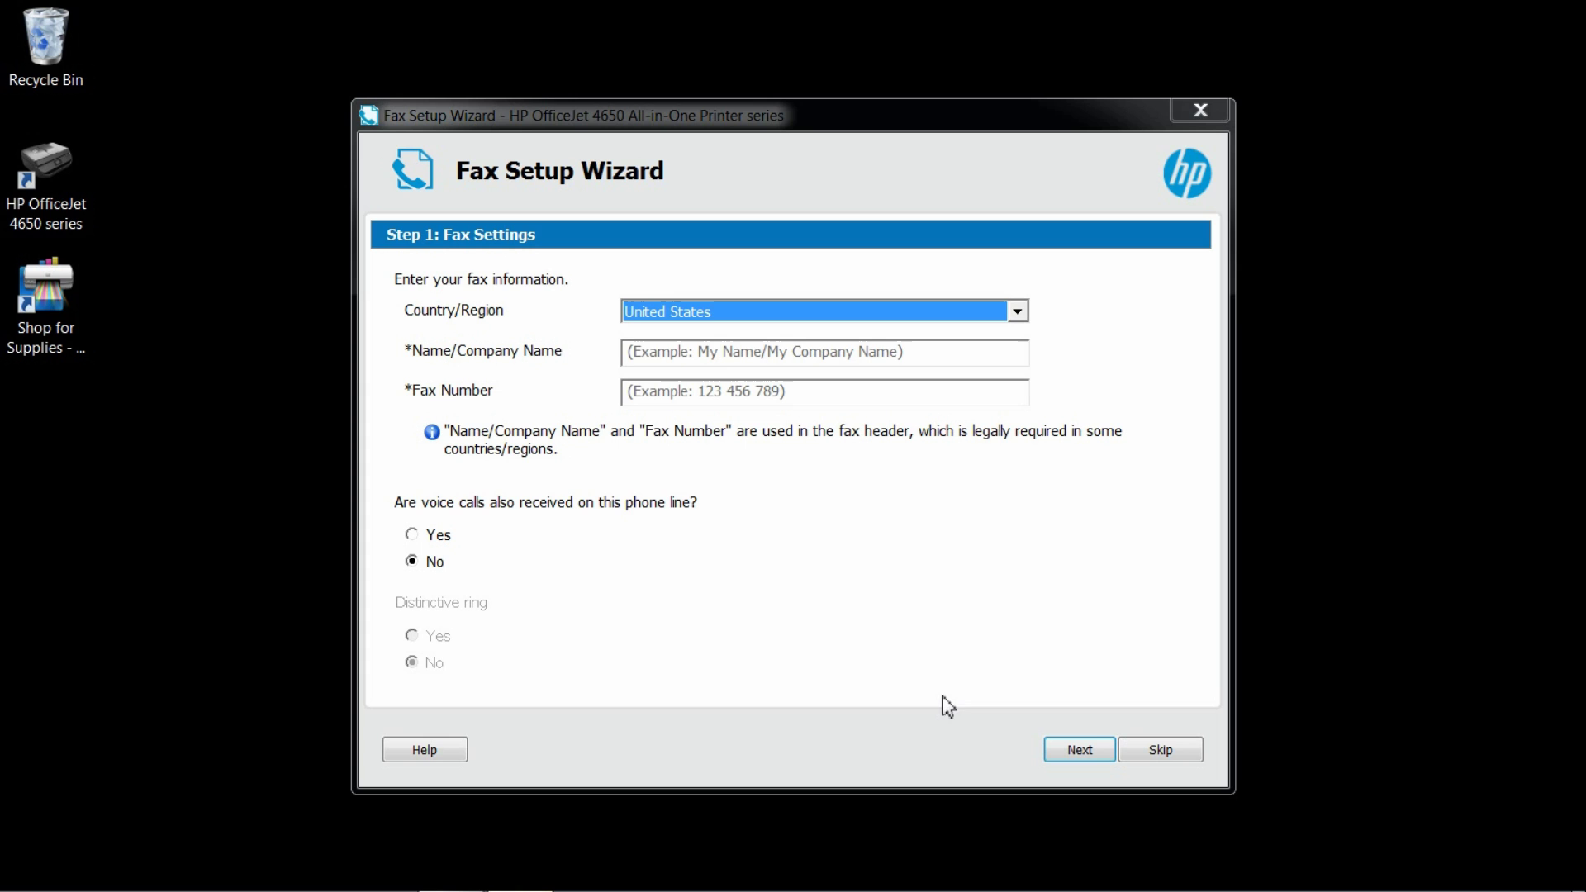
Skip fax setup and set printer usage to 'In the home for personal use.'
left_click(1160, 750)
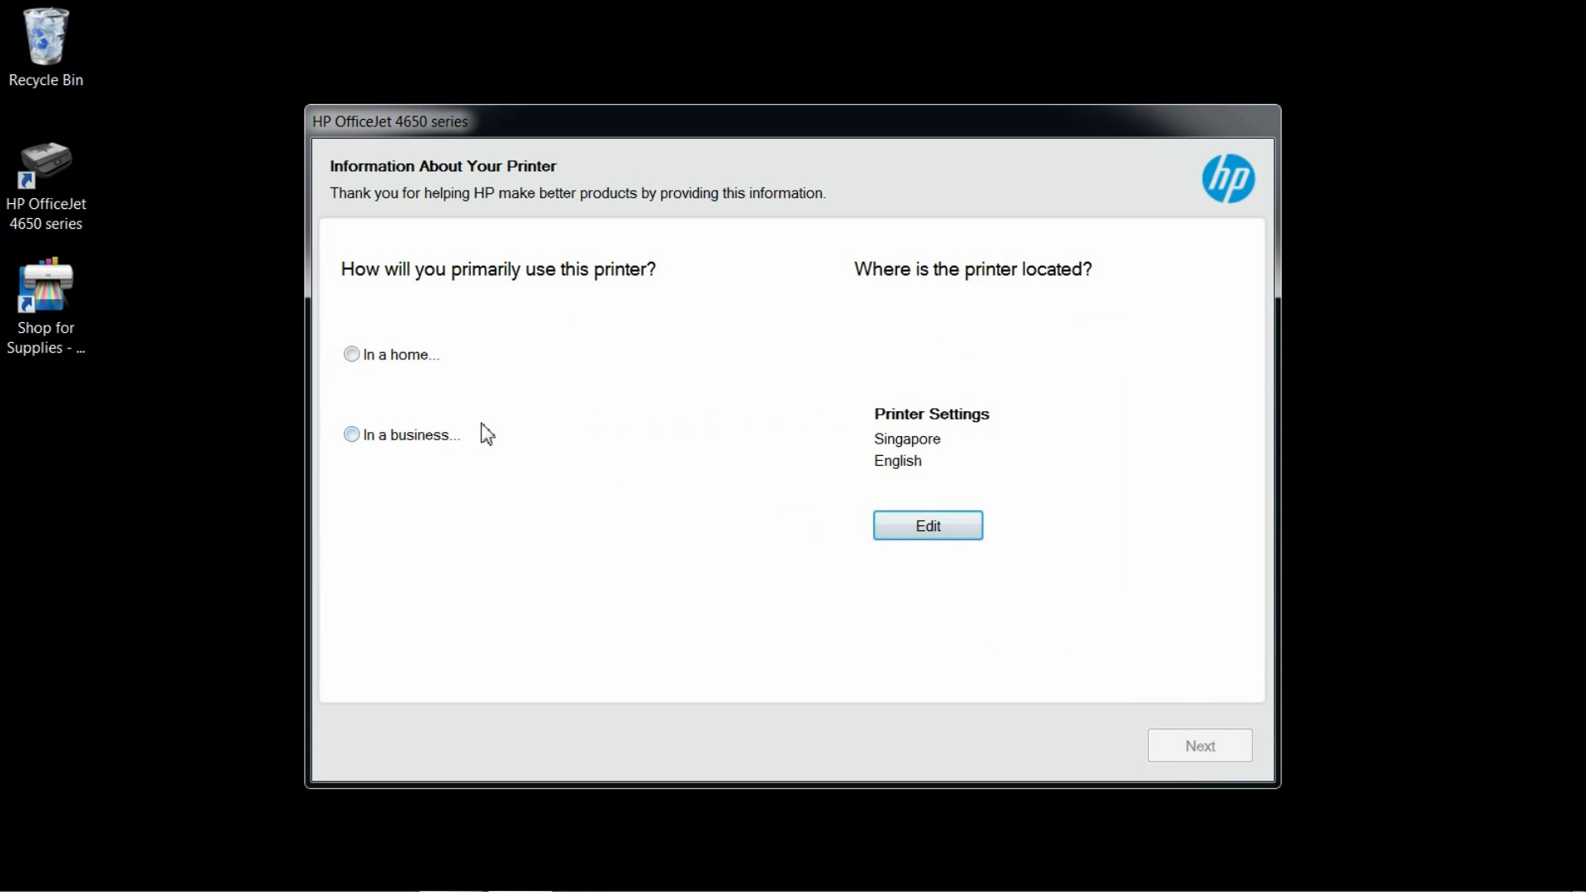
left_click(374, 357)
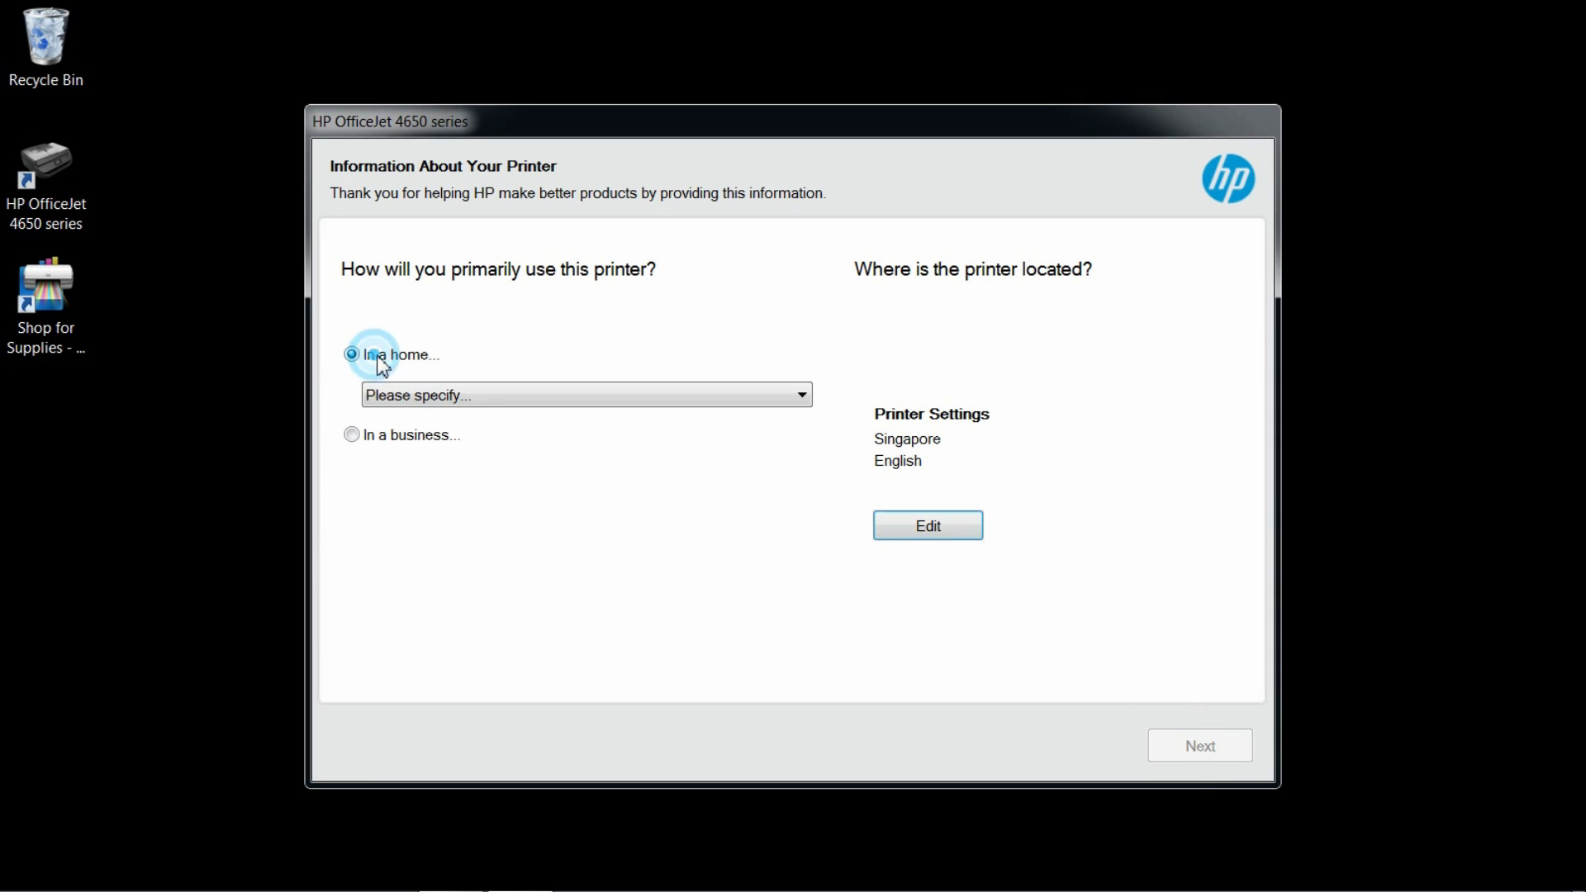
left_click(484, 395)
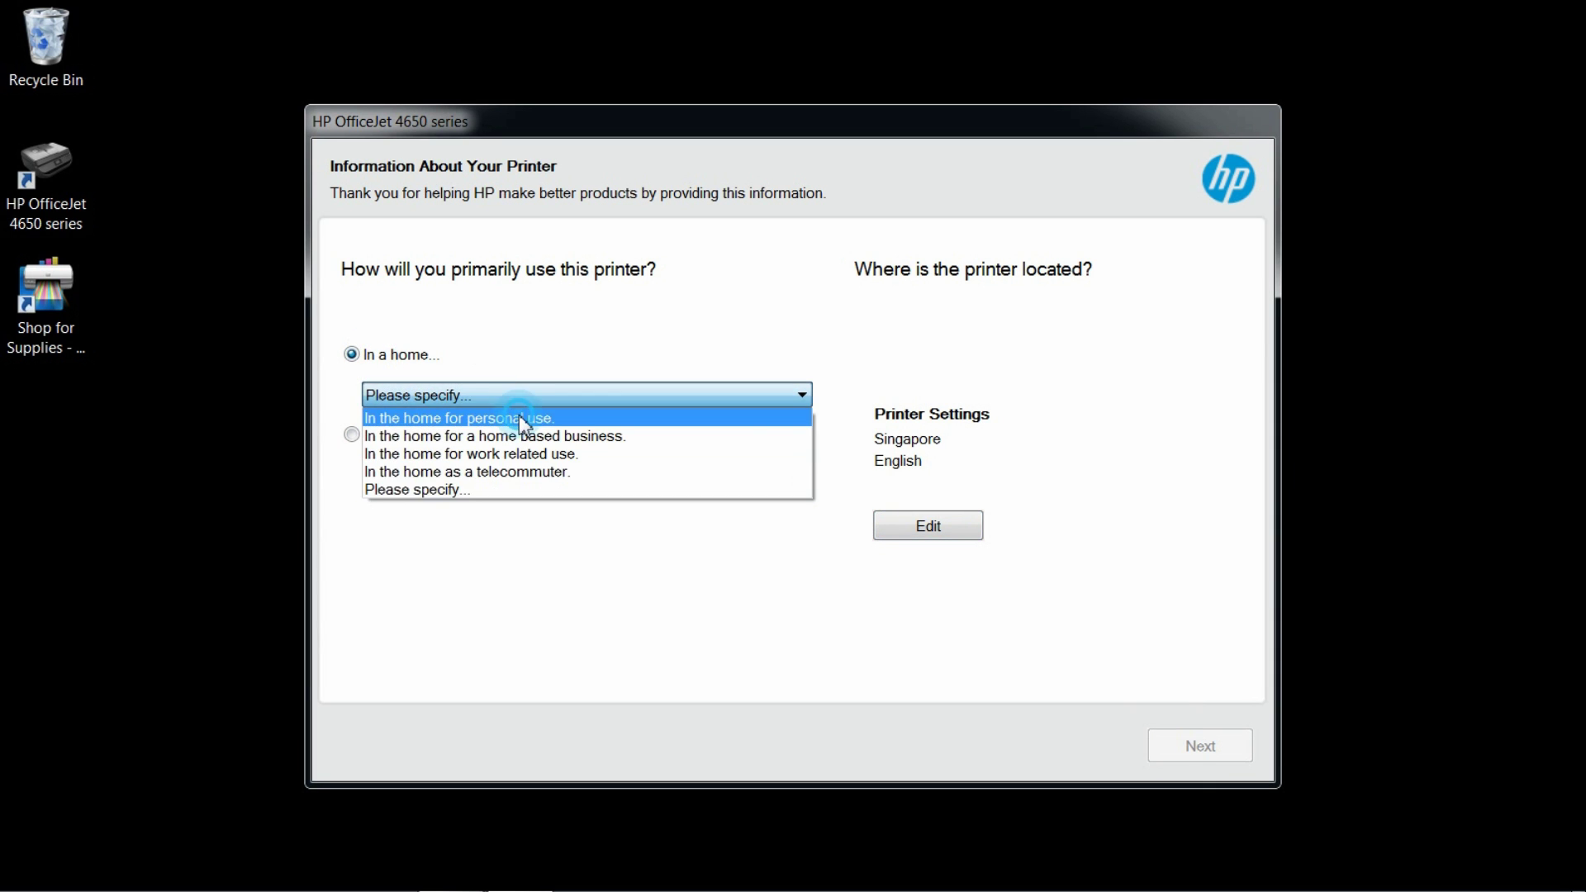
left_click(519, 417)
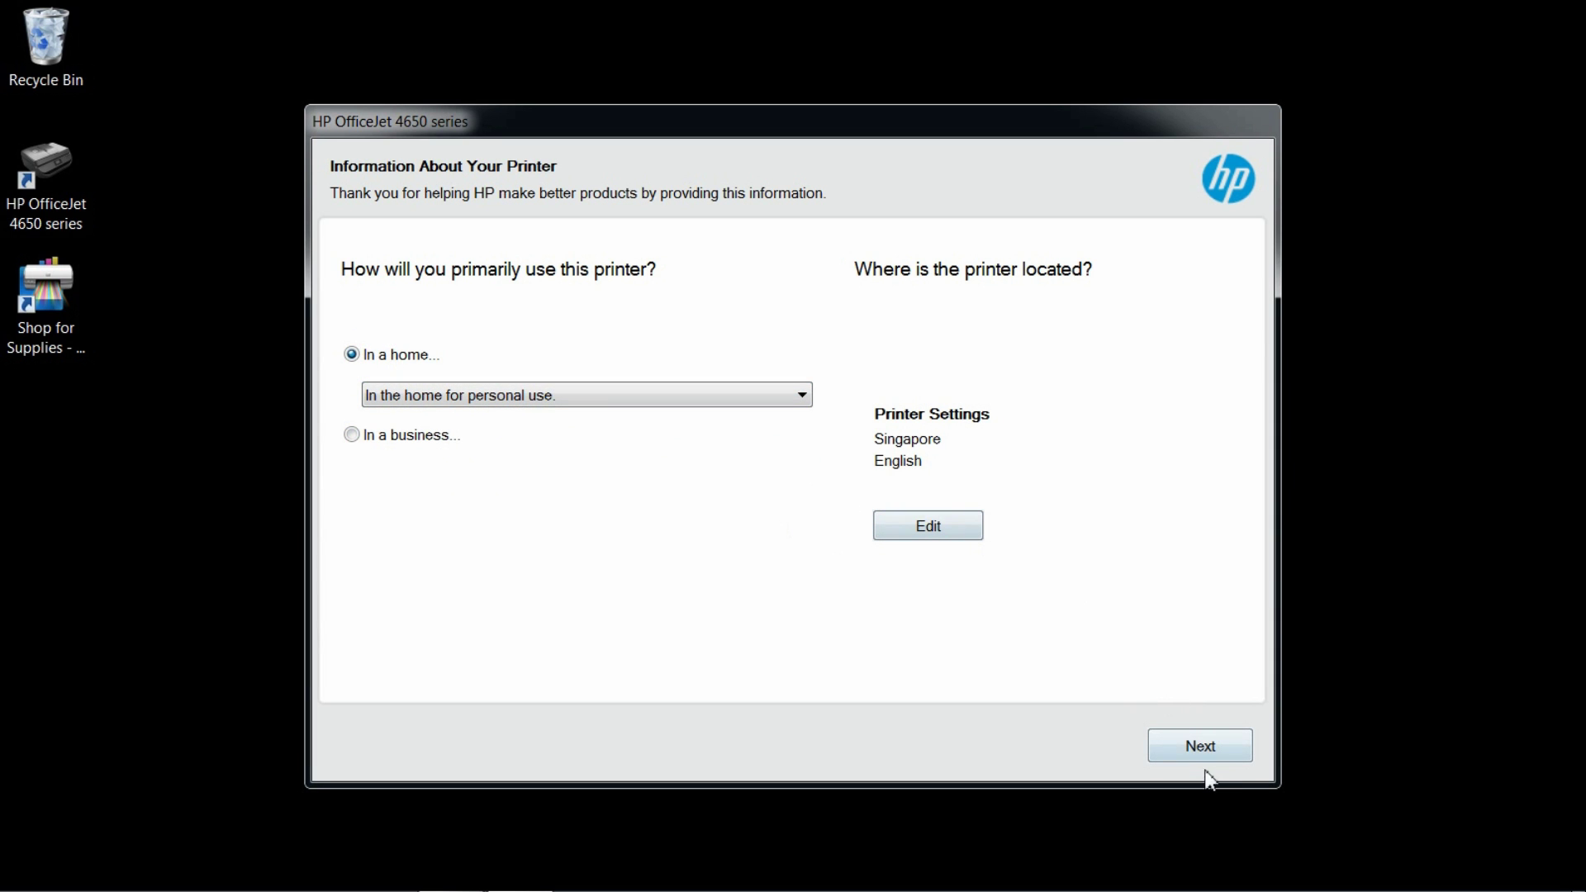
left_click(1202, 749)
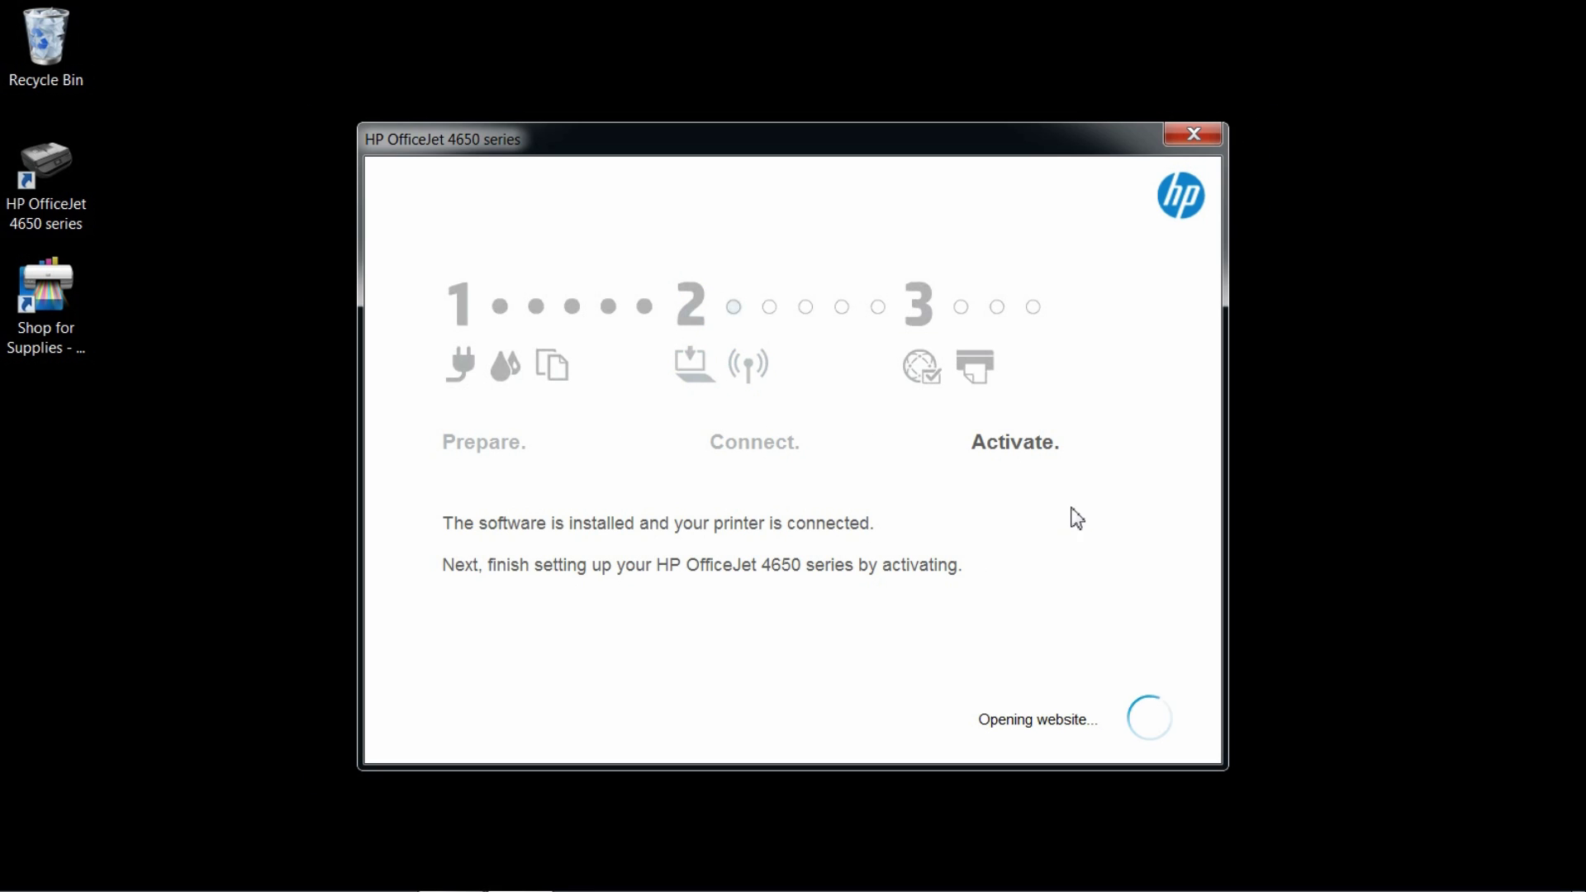
Let the HP OfficeJet 4650 setup complete so the installer window closes
left_click(459, 526)
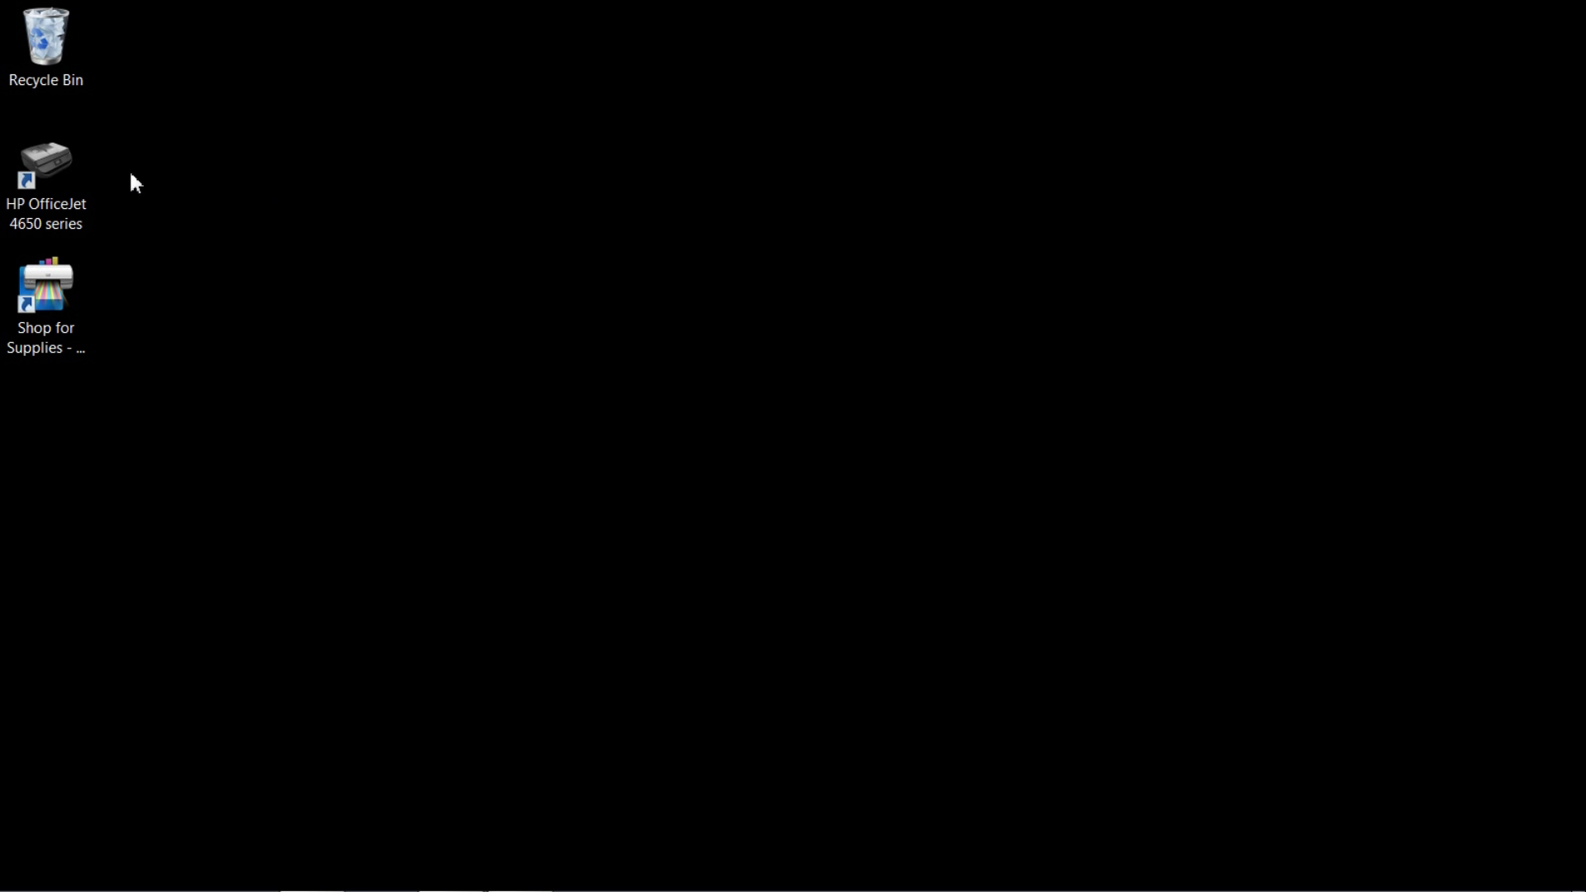
Launch the HP OfficeJet 4650 series software and start 'Scan a Document or Photo'
double_click(36, 198)
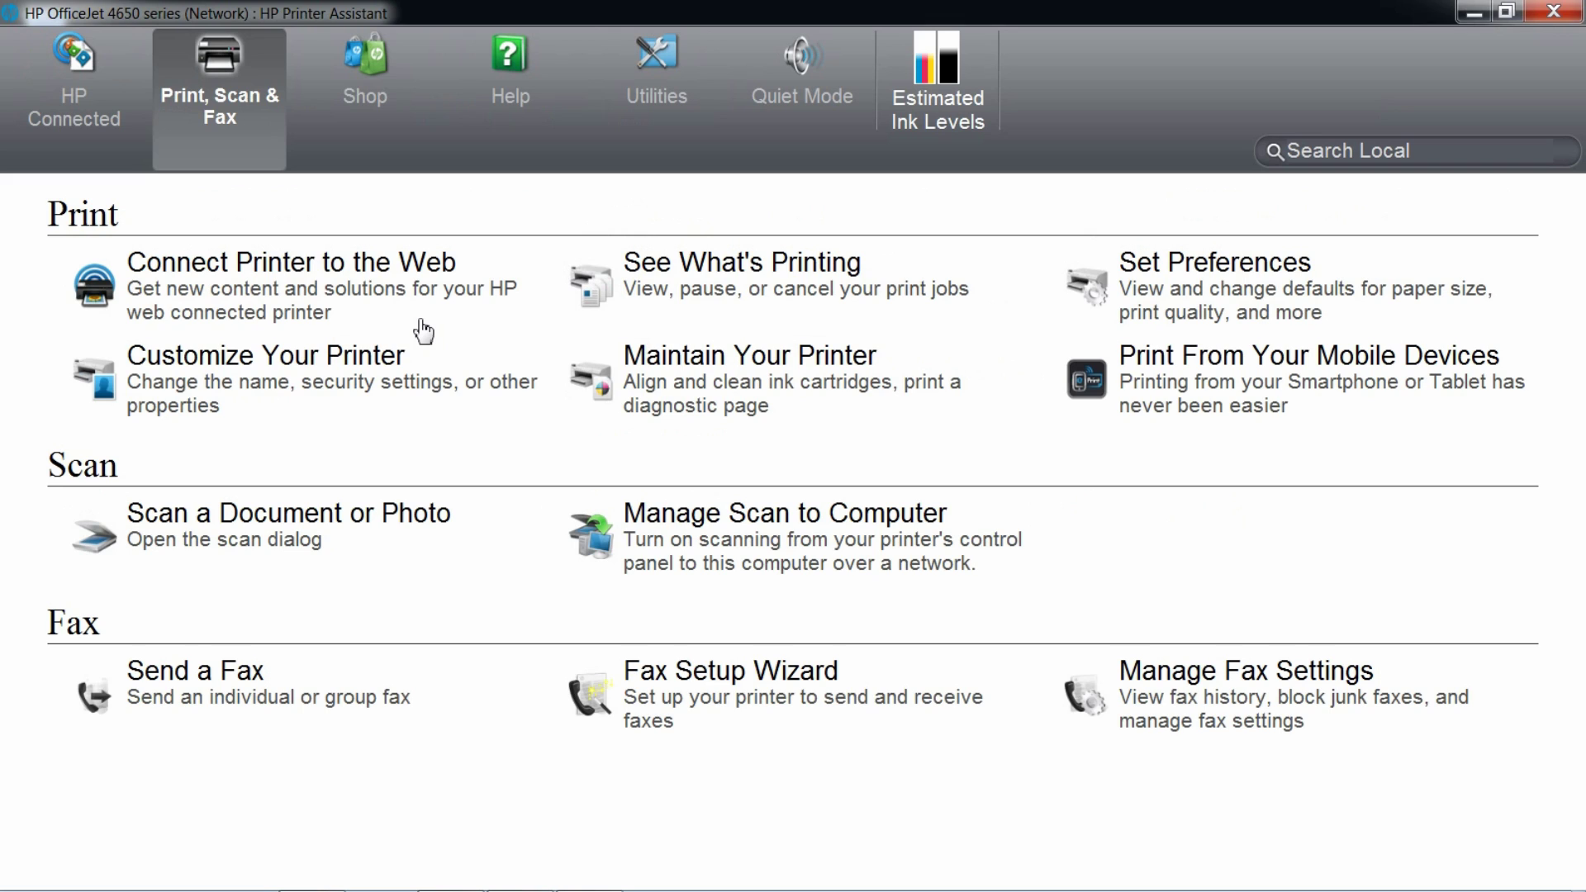
left_click(190, 570)
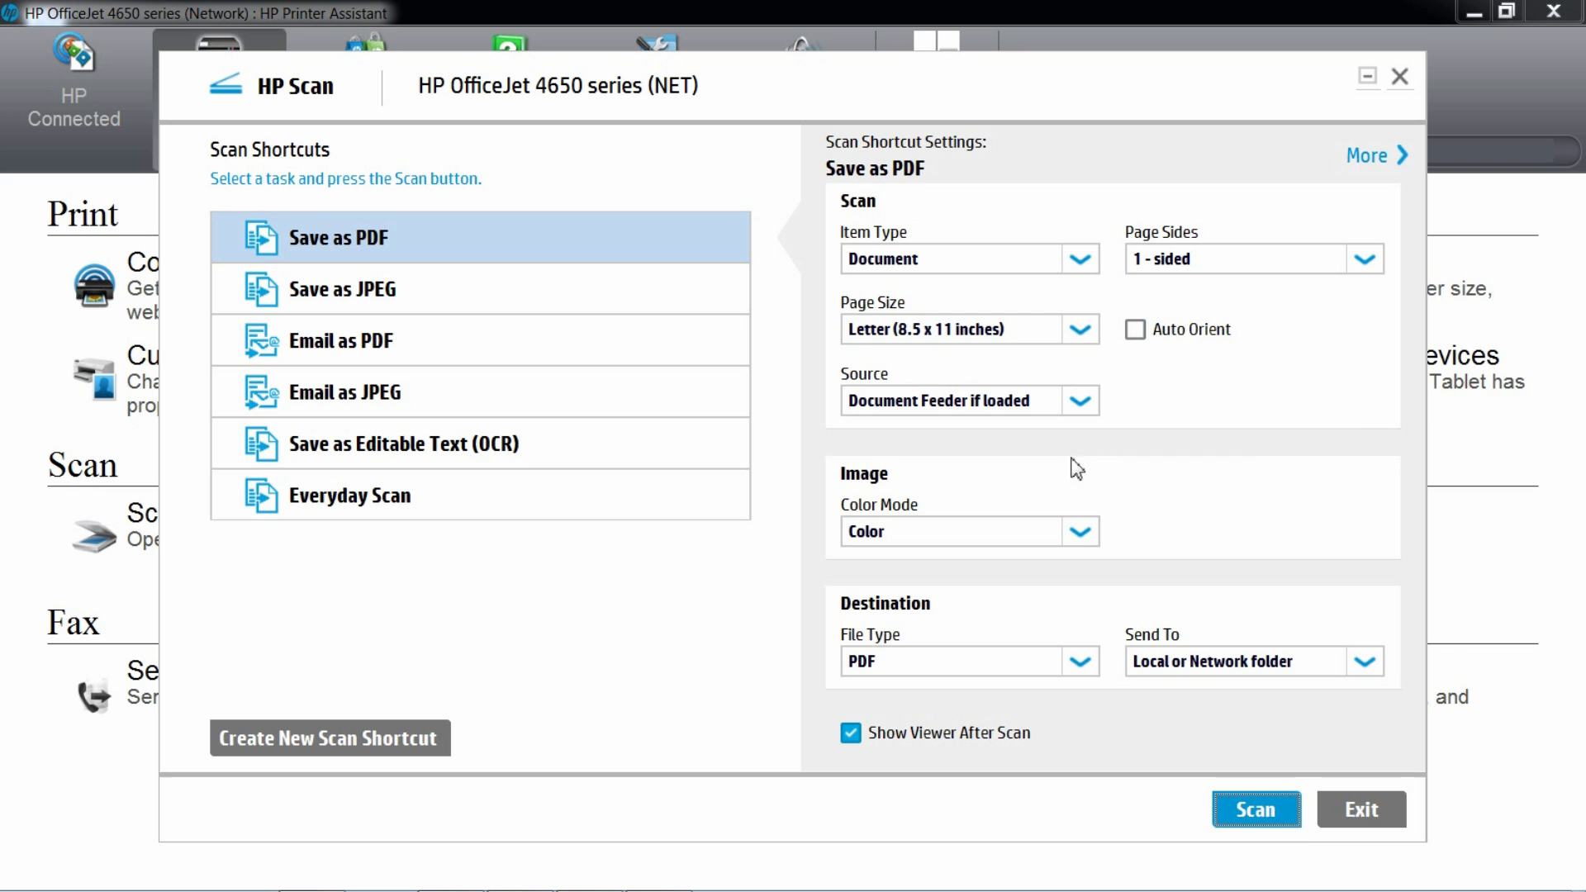
Close Printer Assistant, pick the Save as JPEG shortcut, and keep Document Feeder as source
left_click(1551, 20)
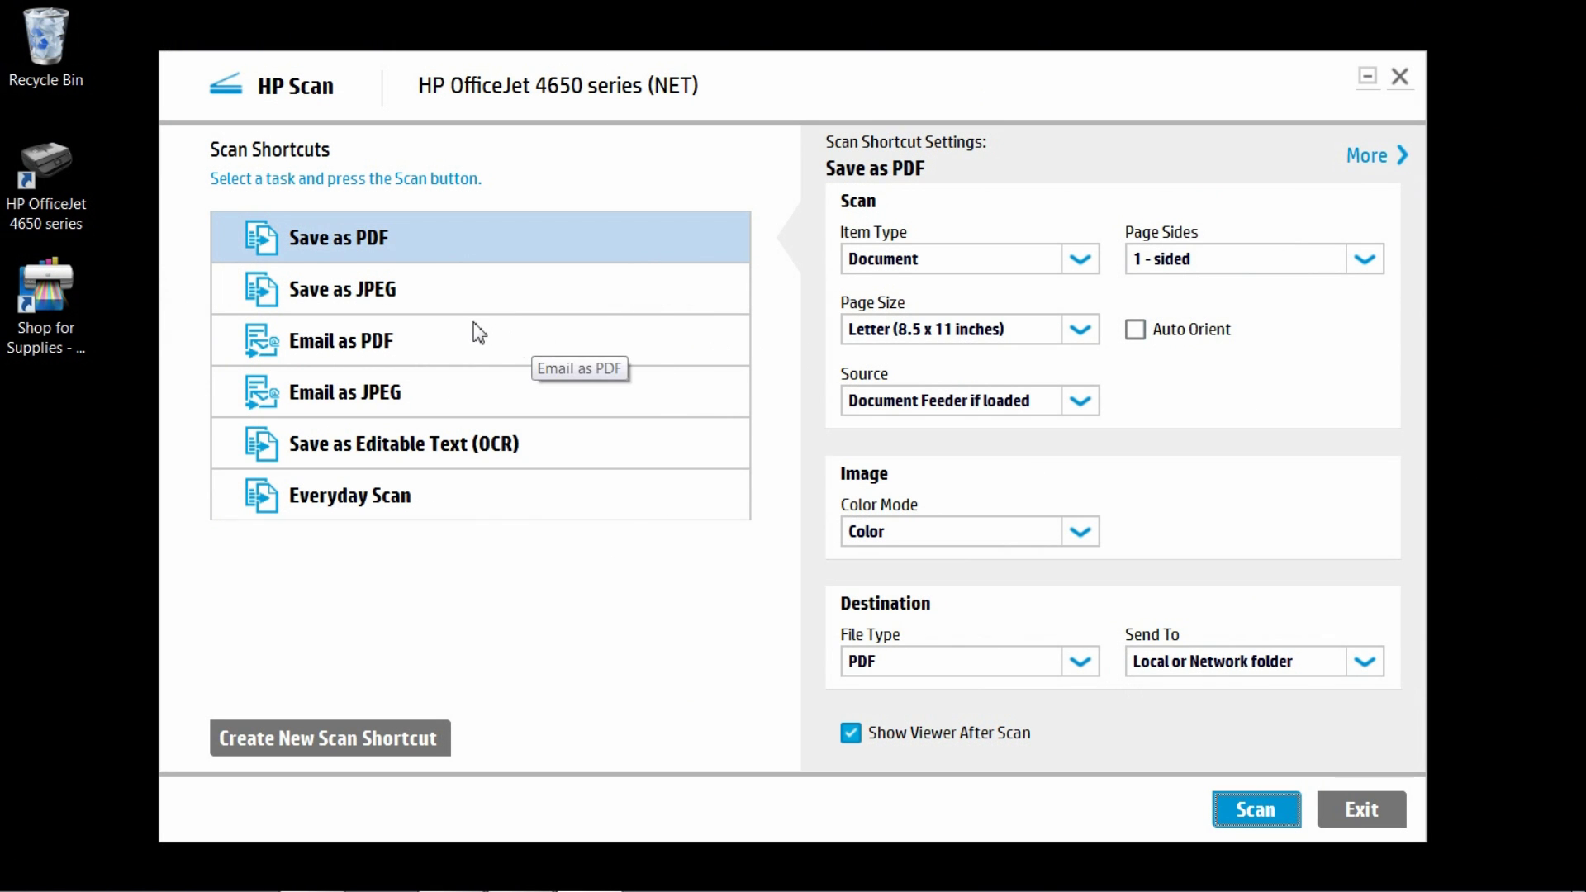
left_click(368, 304)
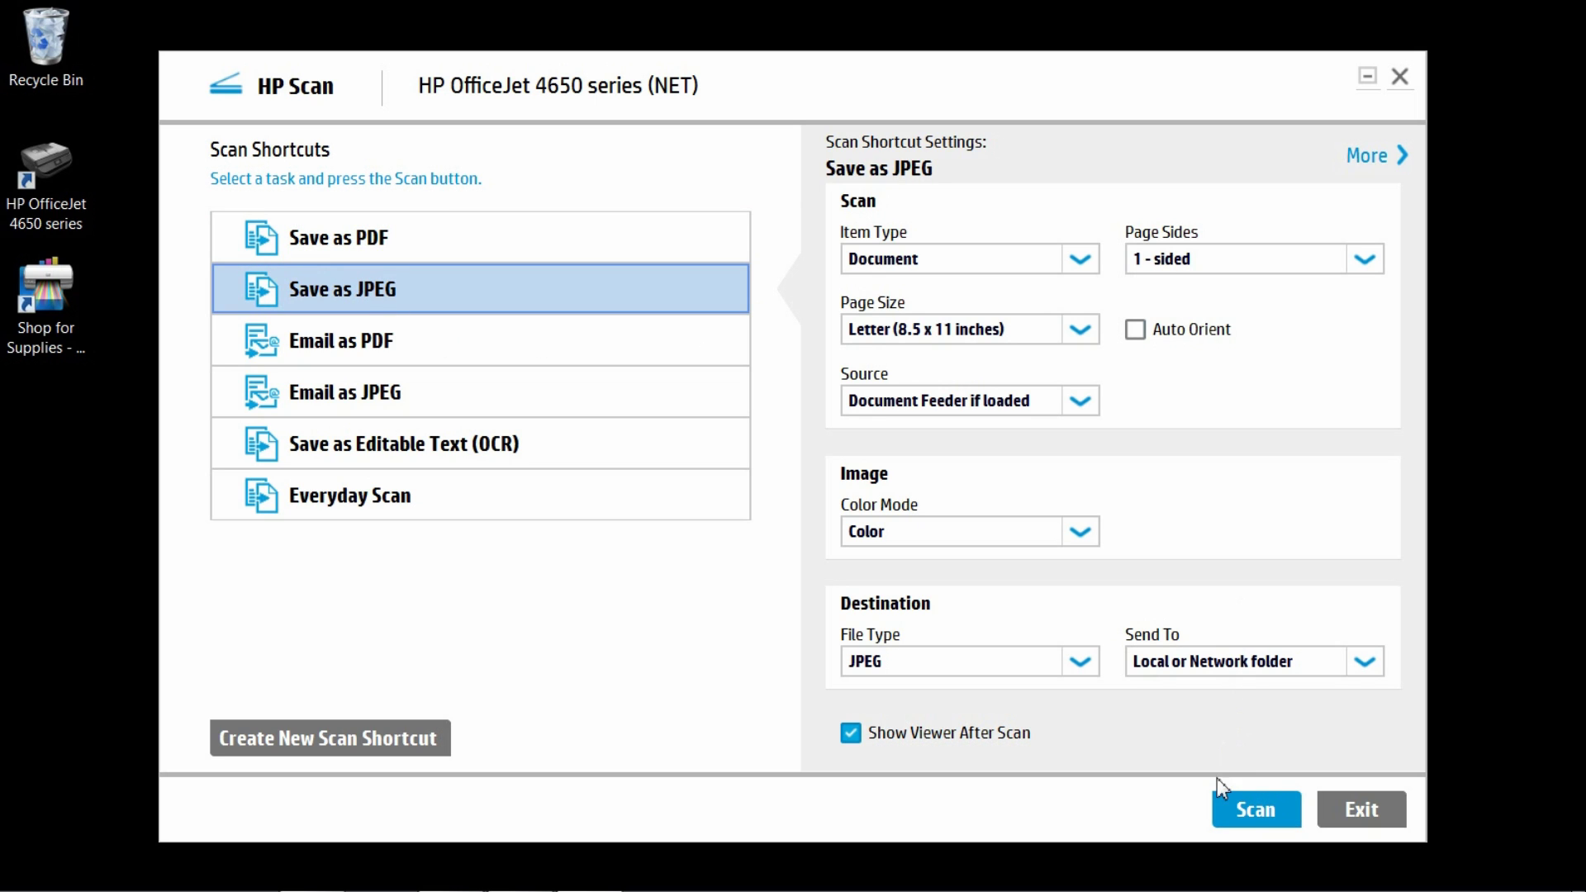
left_click(1084, 403)
left_click(1065, 441)
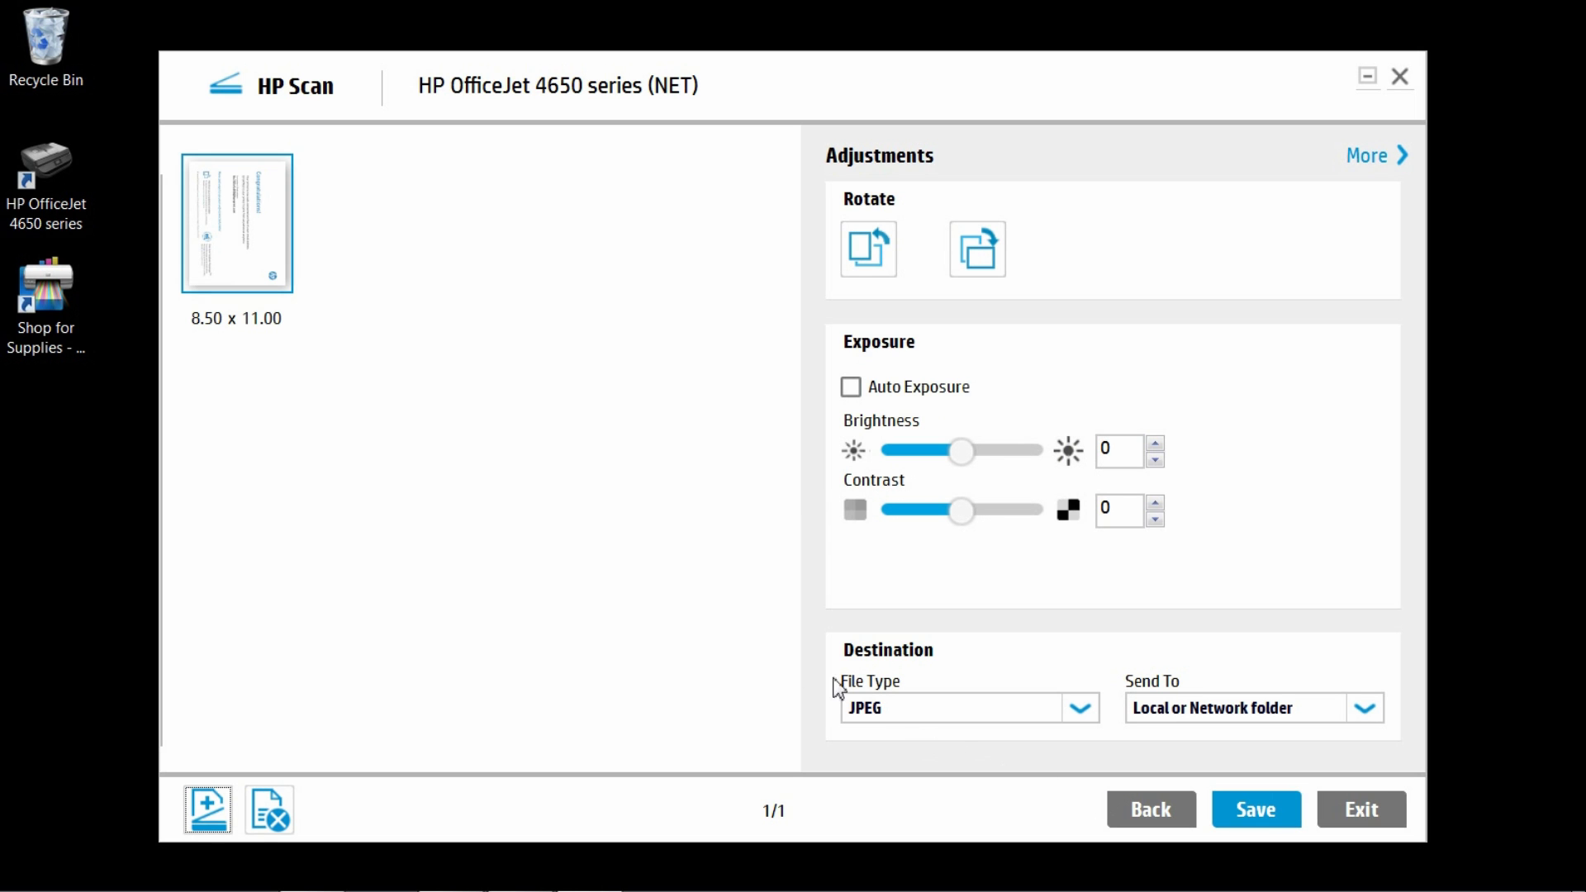
Rotate the scanned page left into landscape and set the crop to nearly the full 11.00 x 8.51 page
left_click(266, 239)
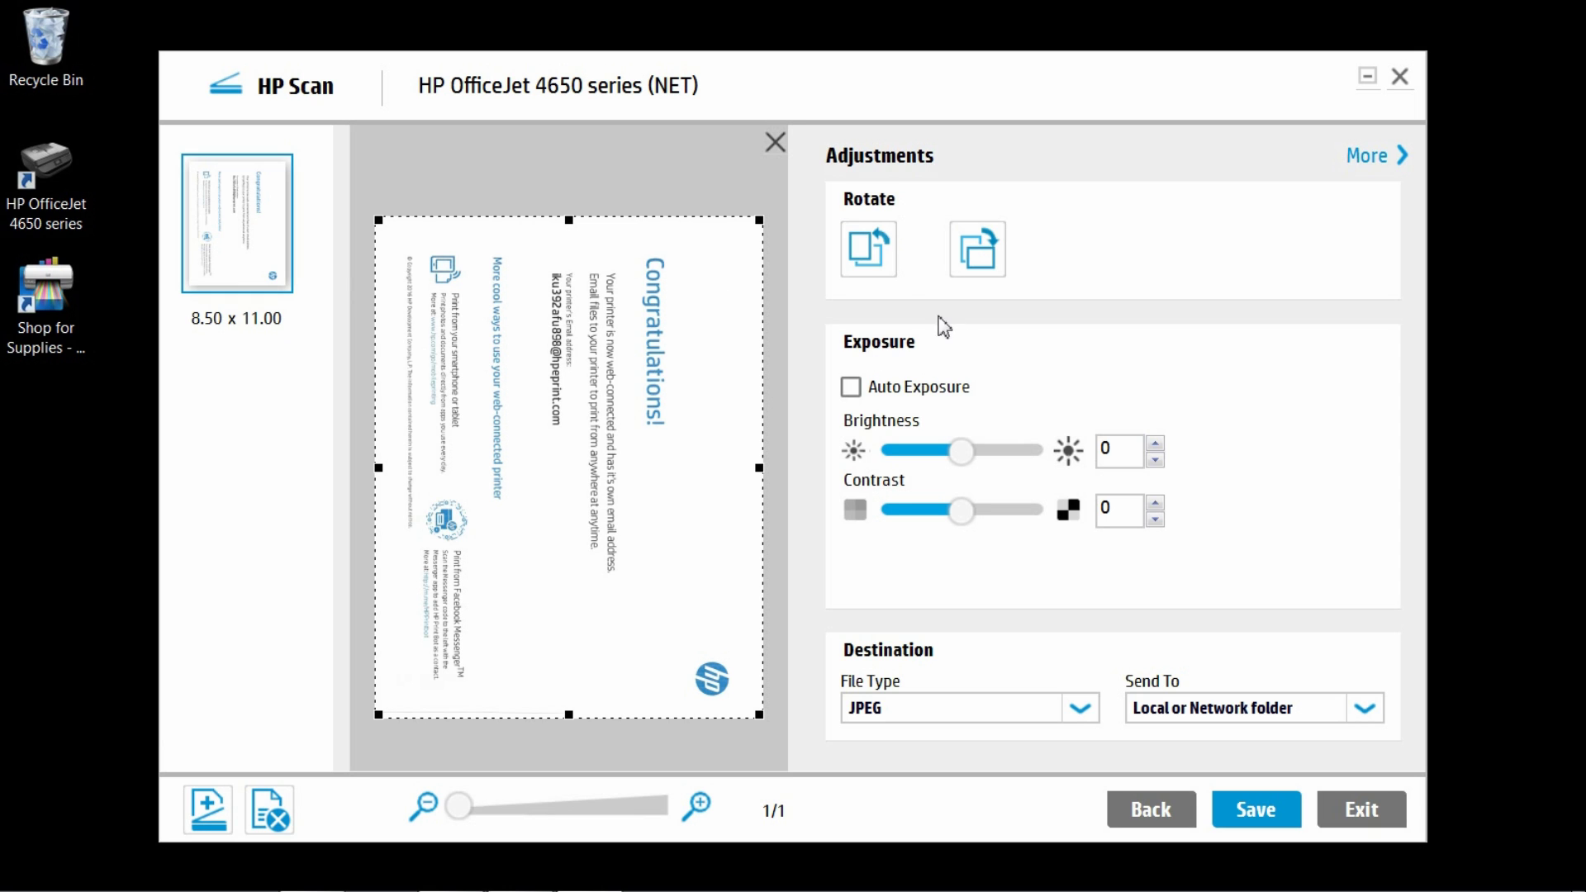
left_click(868, 249)
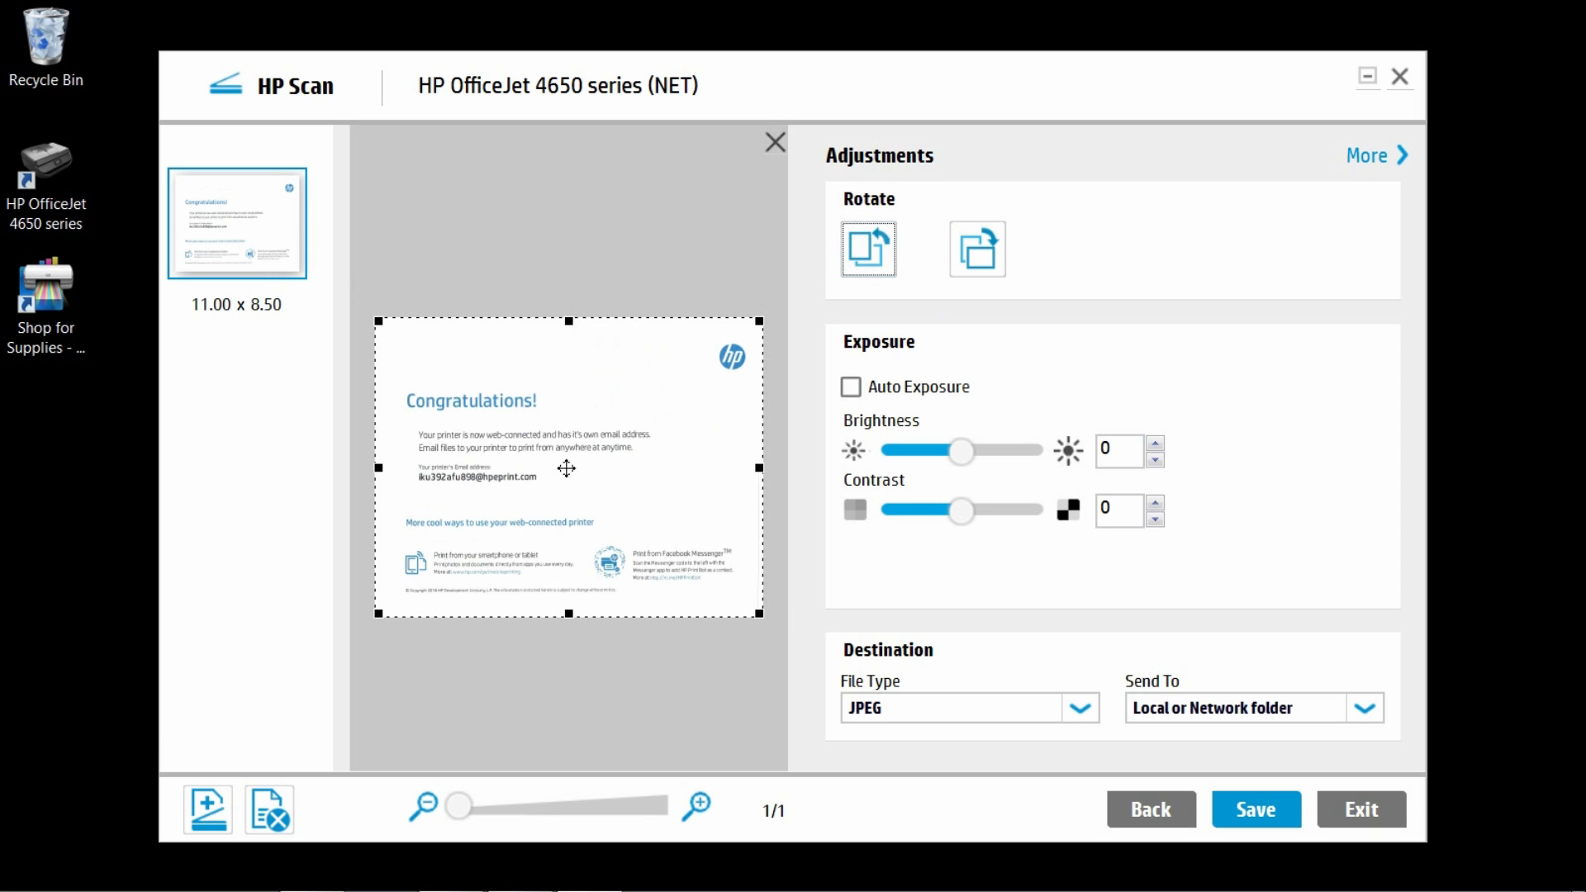
left_click_drag(758, 612, 638, 514)
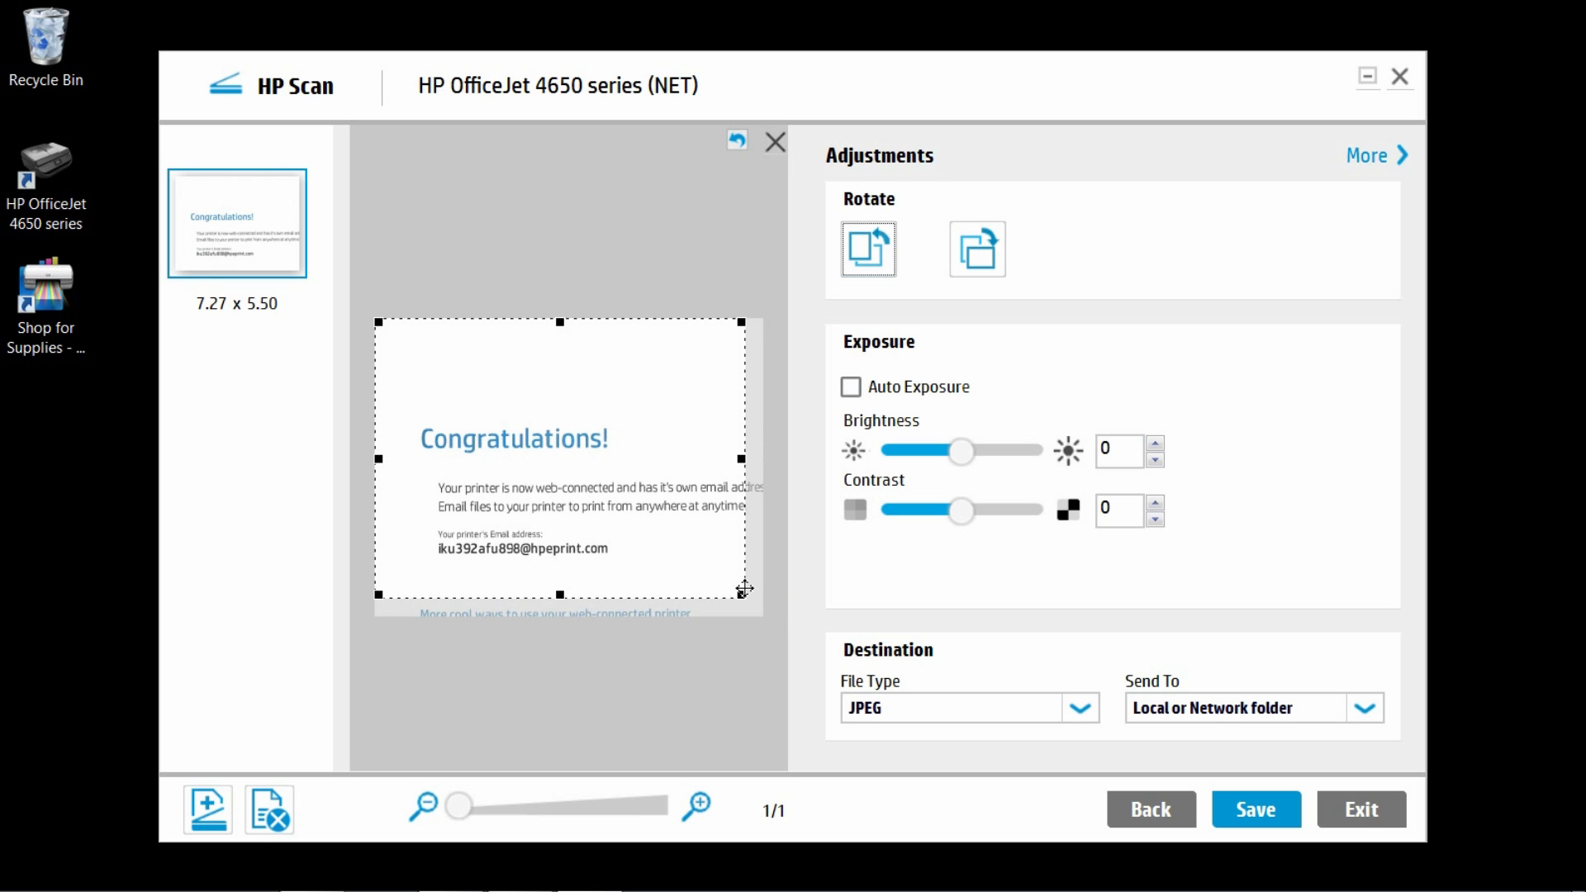
left_click_drag(741, 594, 771, 610)
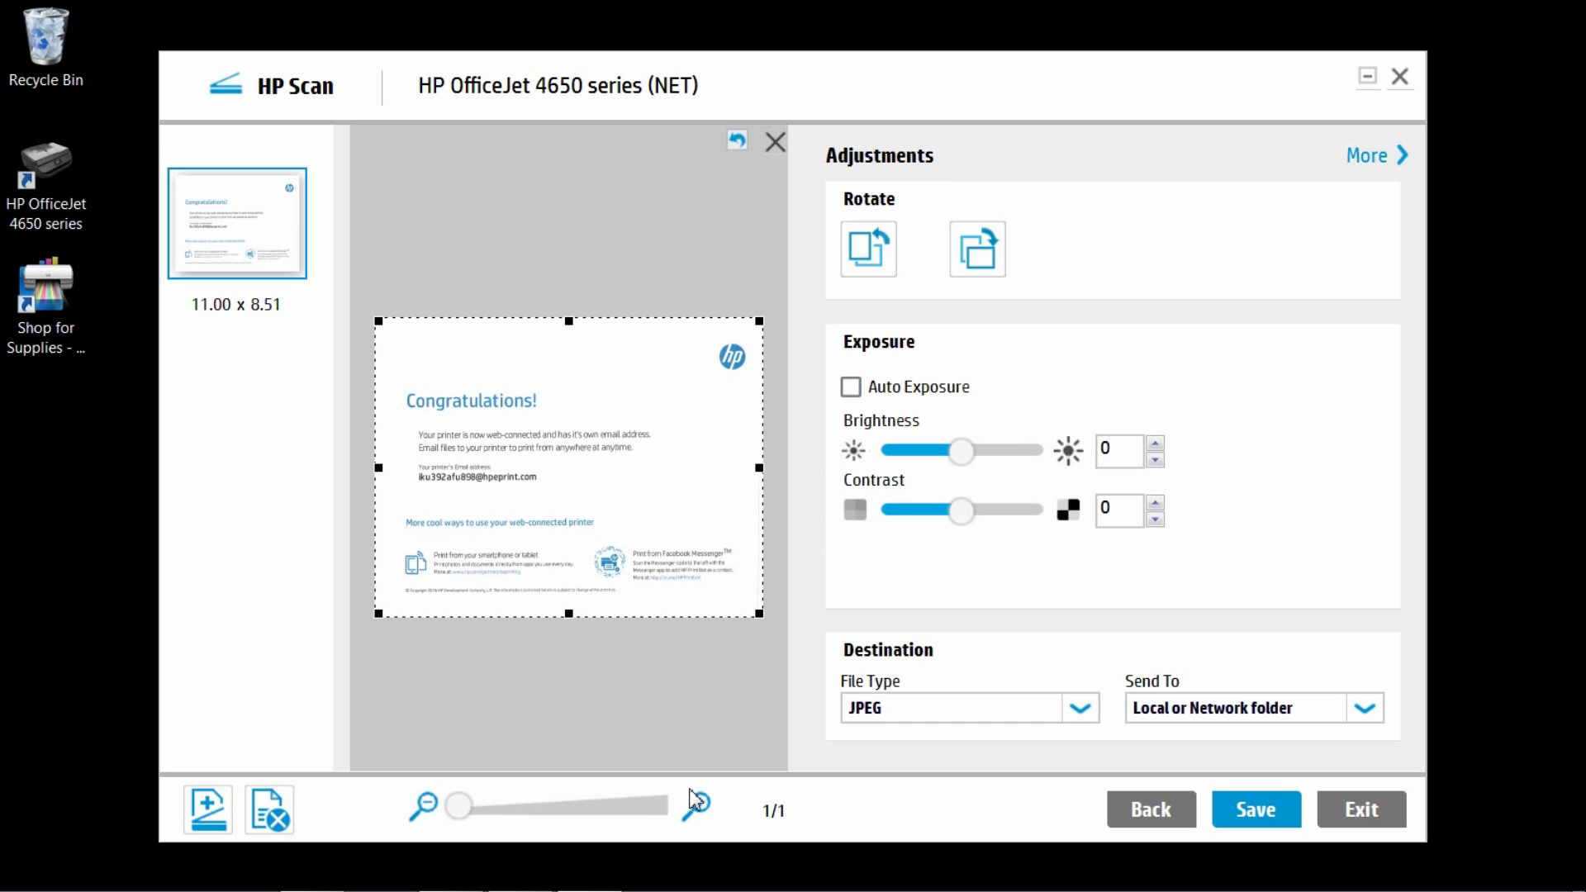